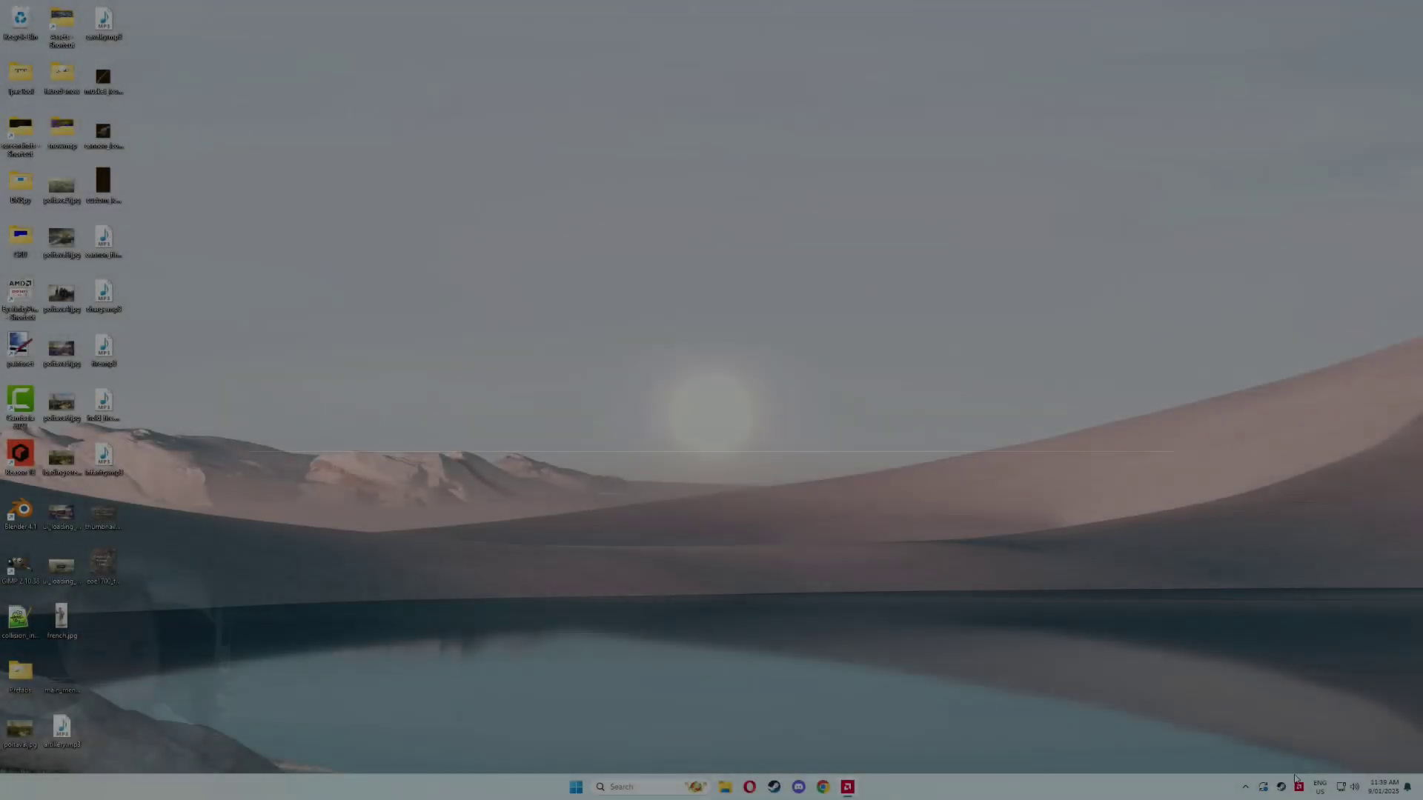
- Open Steam's context menu from its system tray icon
right_click(1281, 787)
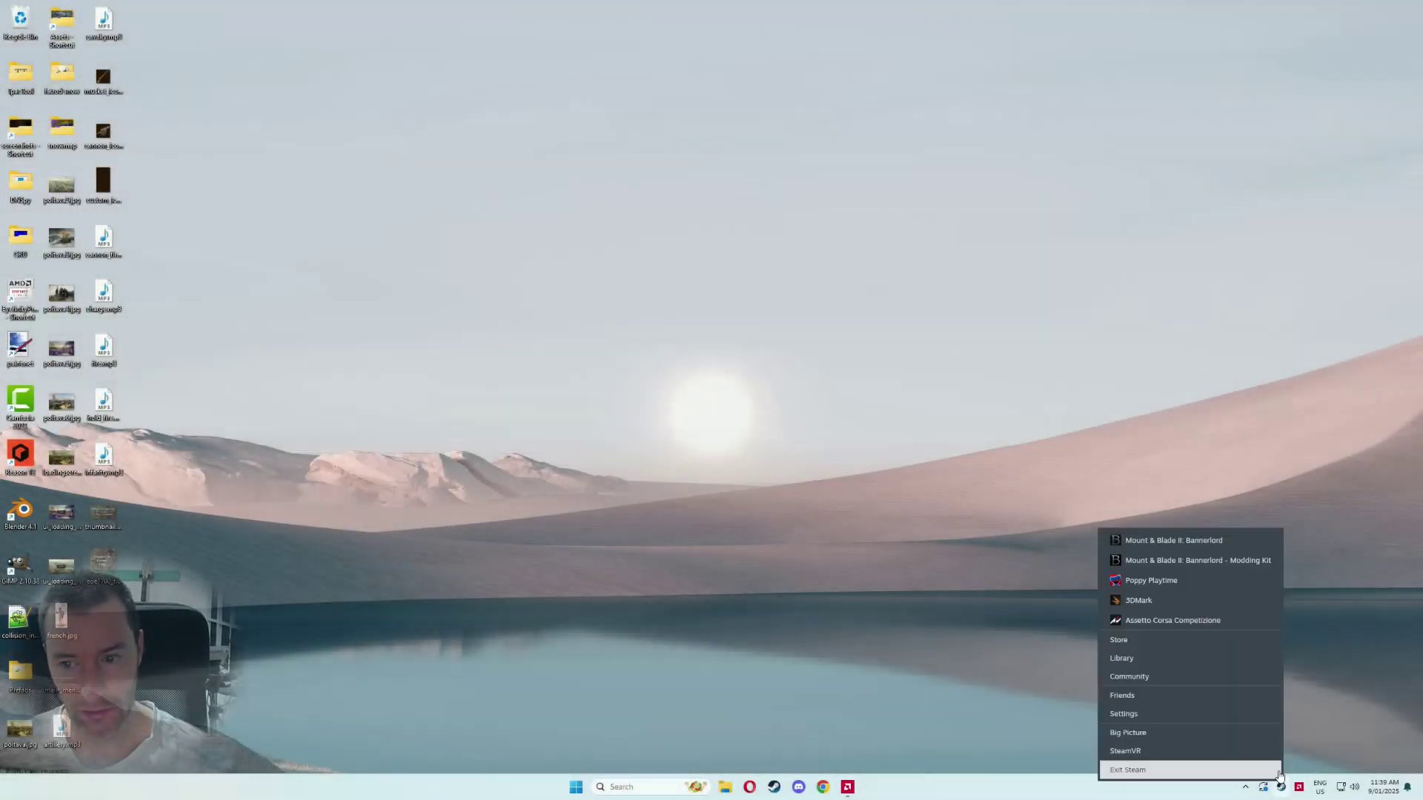
- Search Bannerlord's Workshop for 'eoe 1700' and open the Empires of Europe 1700 item
click(1142, 659)
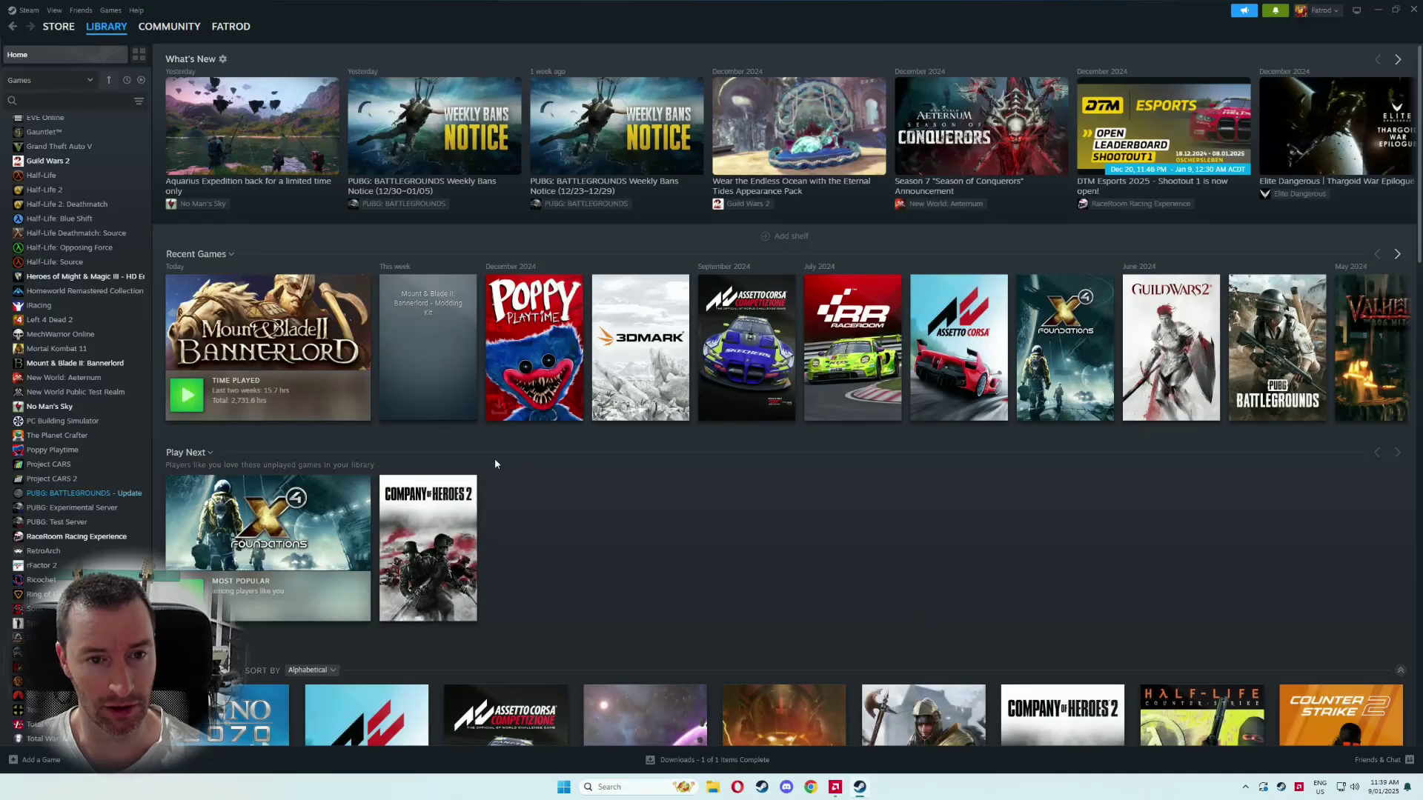
click(314, 301)
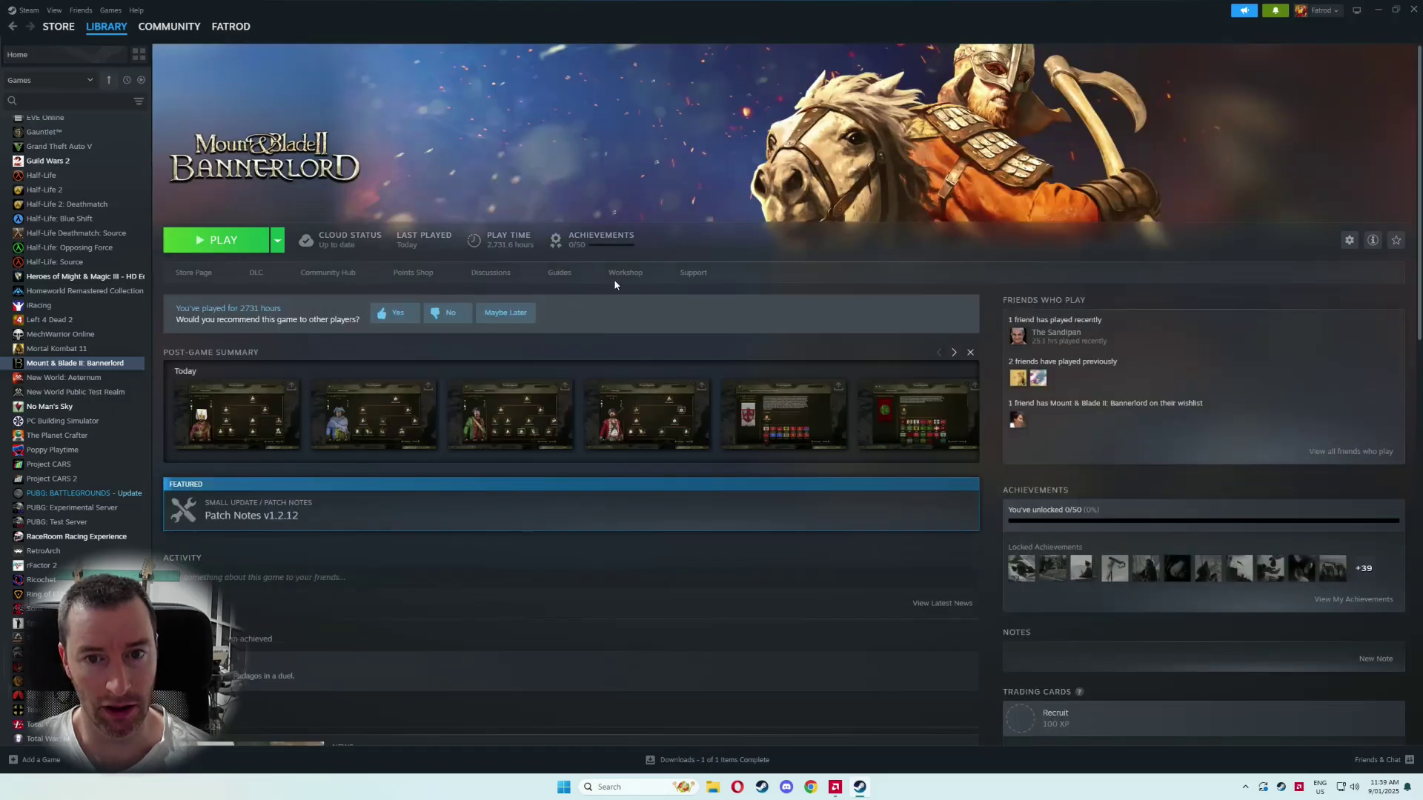
click(627, 274)
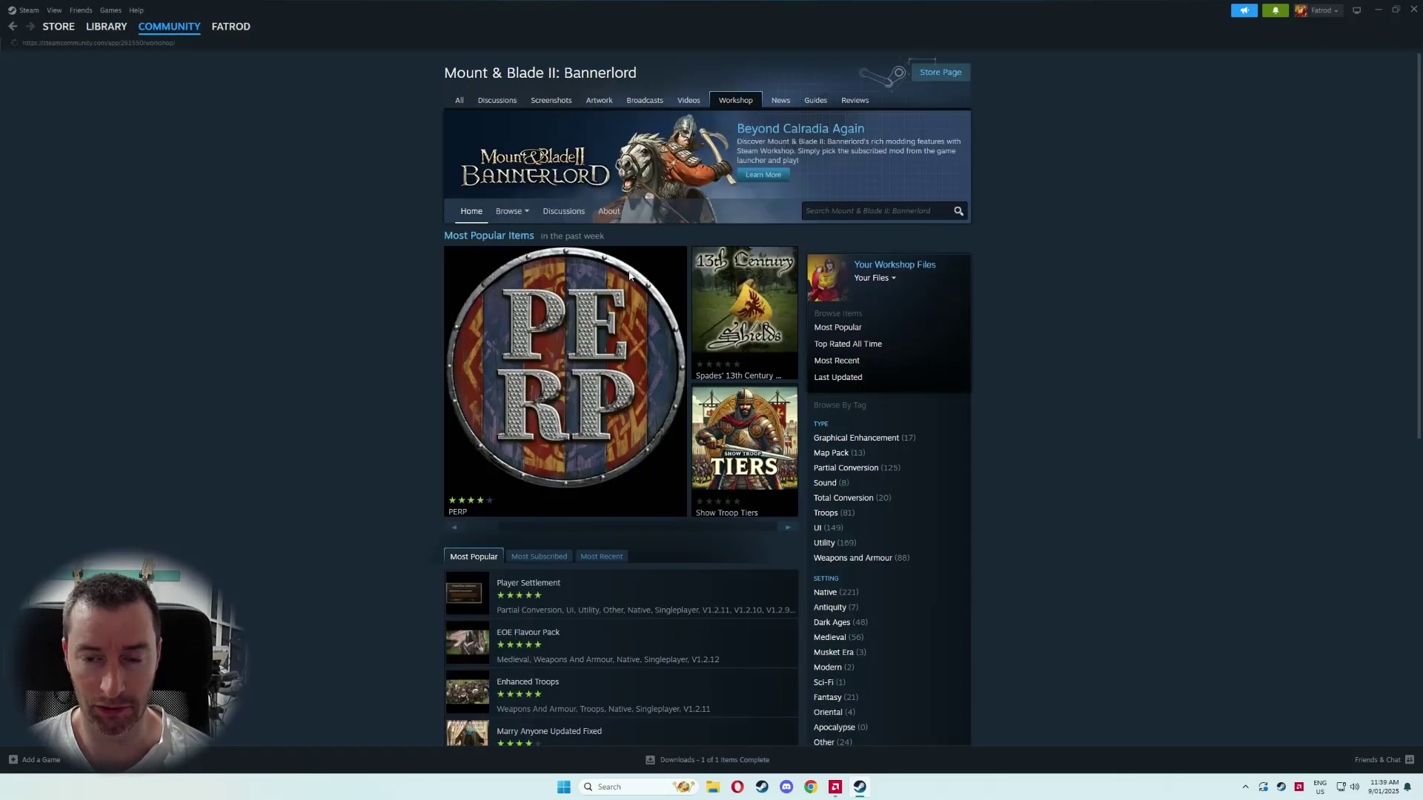
click(819, 212)
text(eoe 1700)
key(Return)
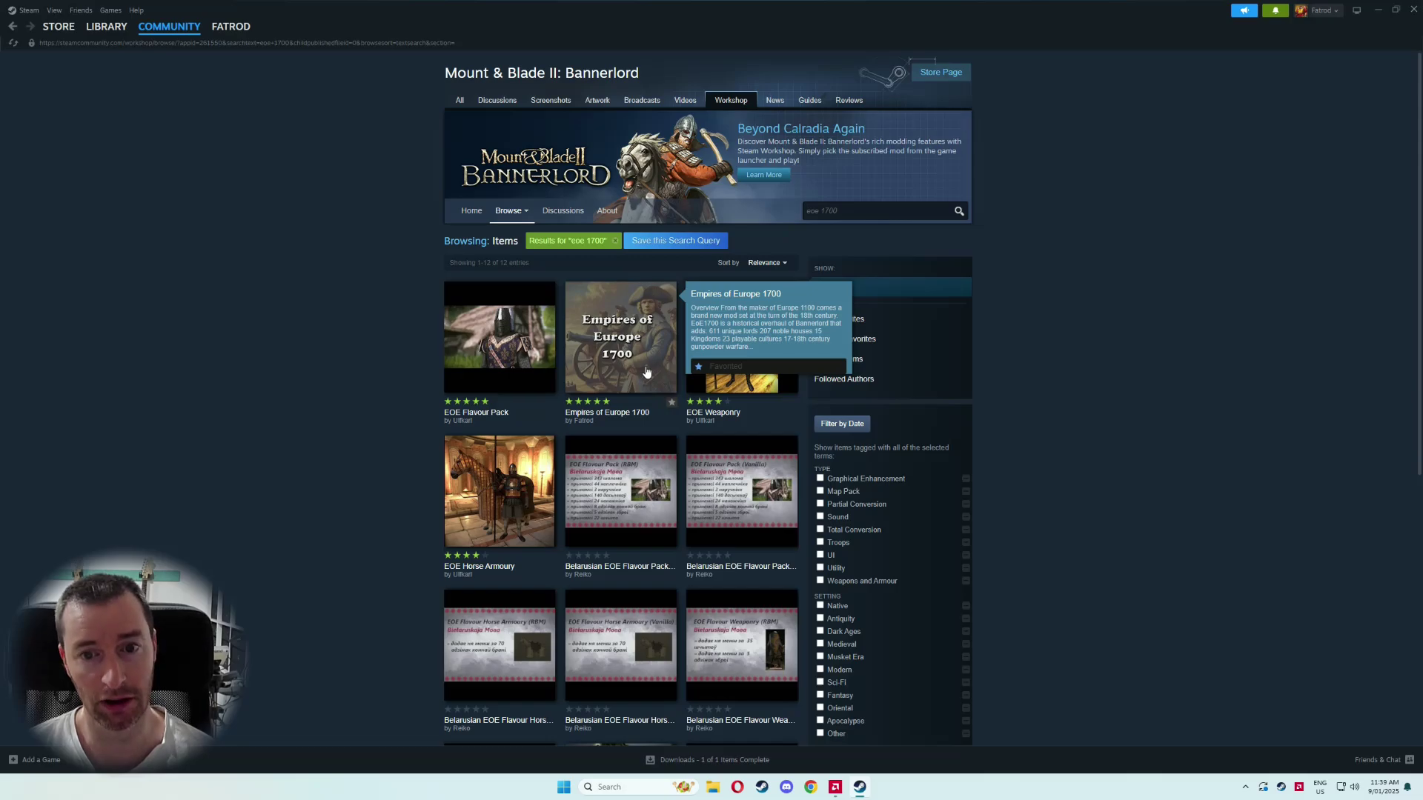
click(646, 372)
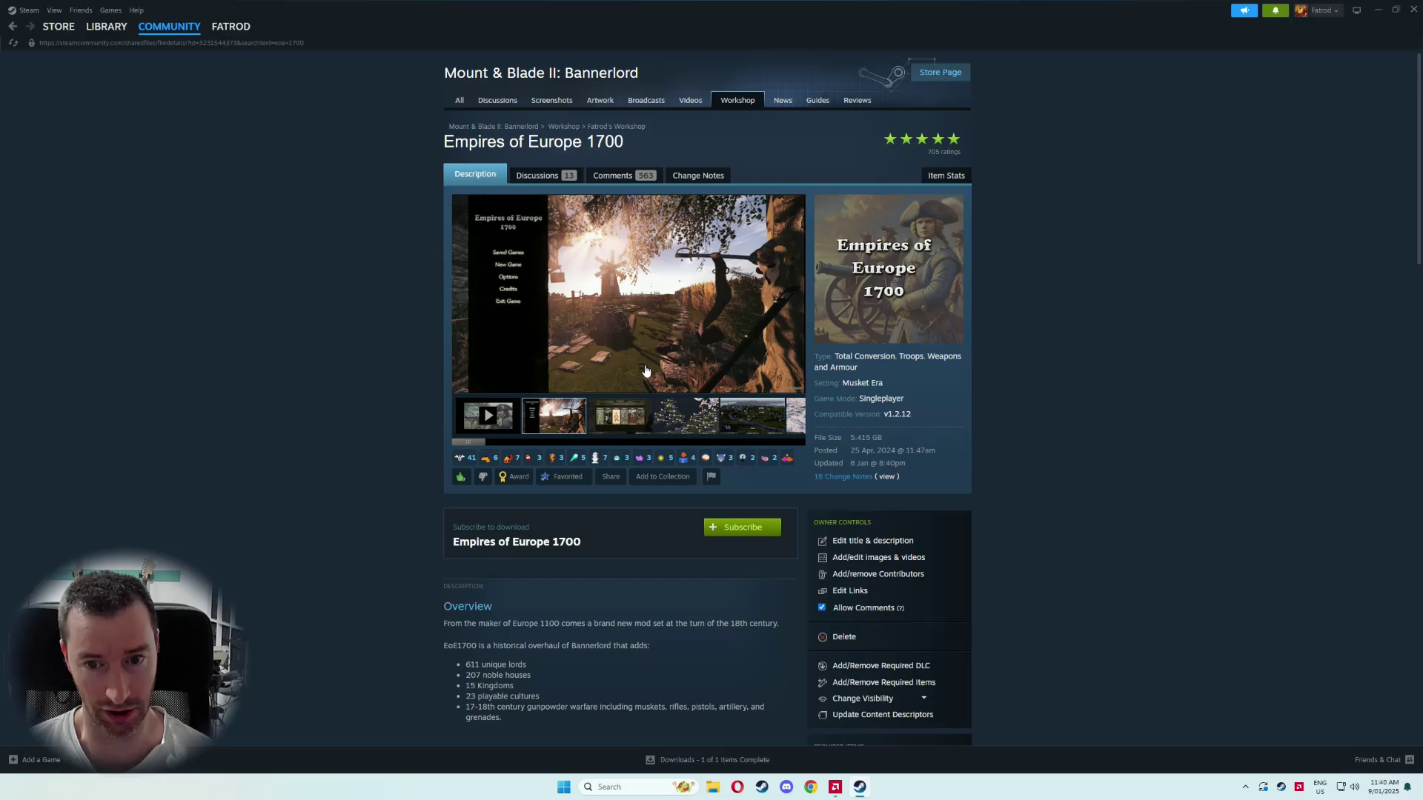
- Subscribe to just the Empires of Europe 1700 item and check its download progress
click(745, 528)
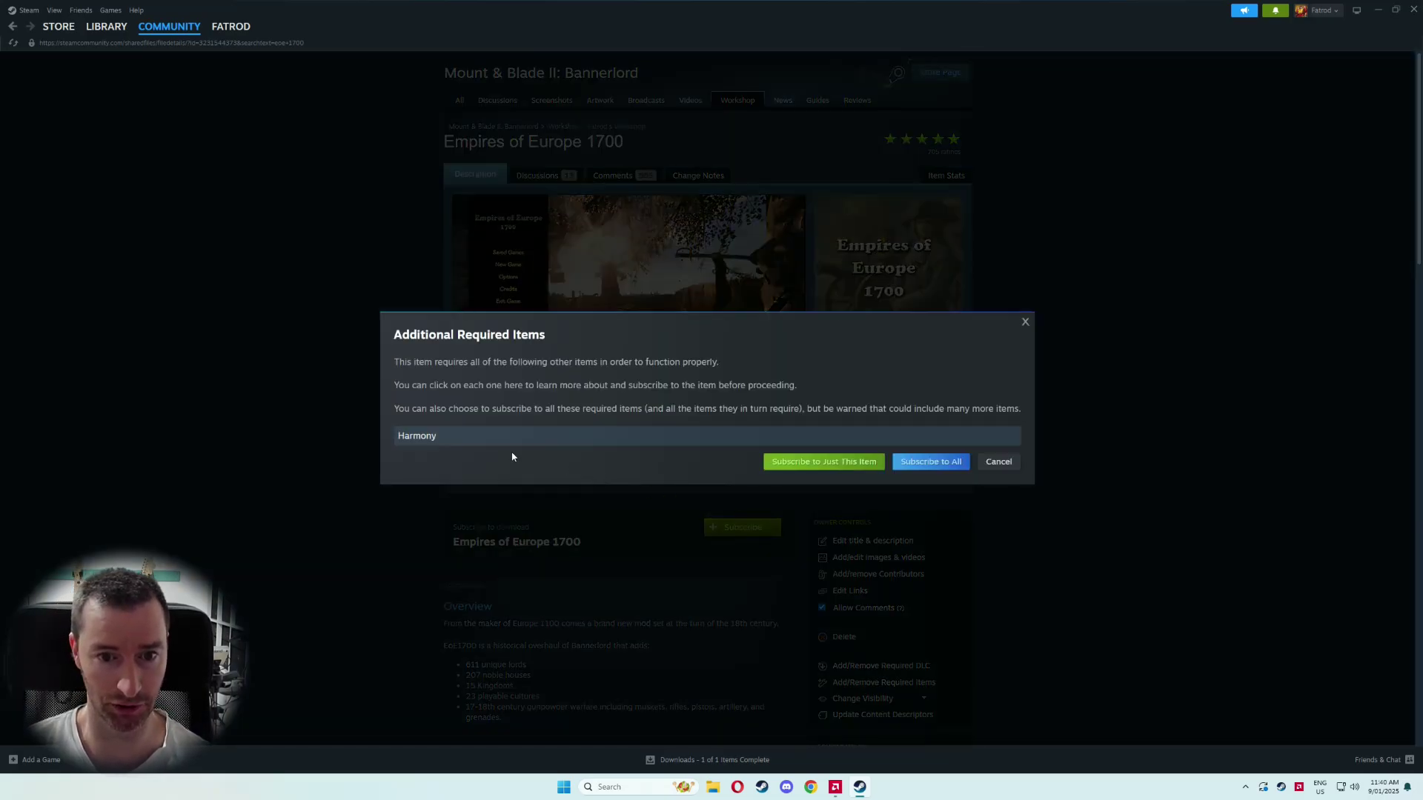
click(935, 467)
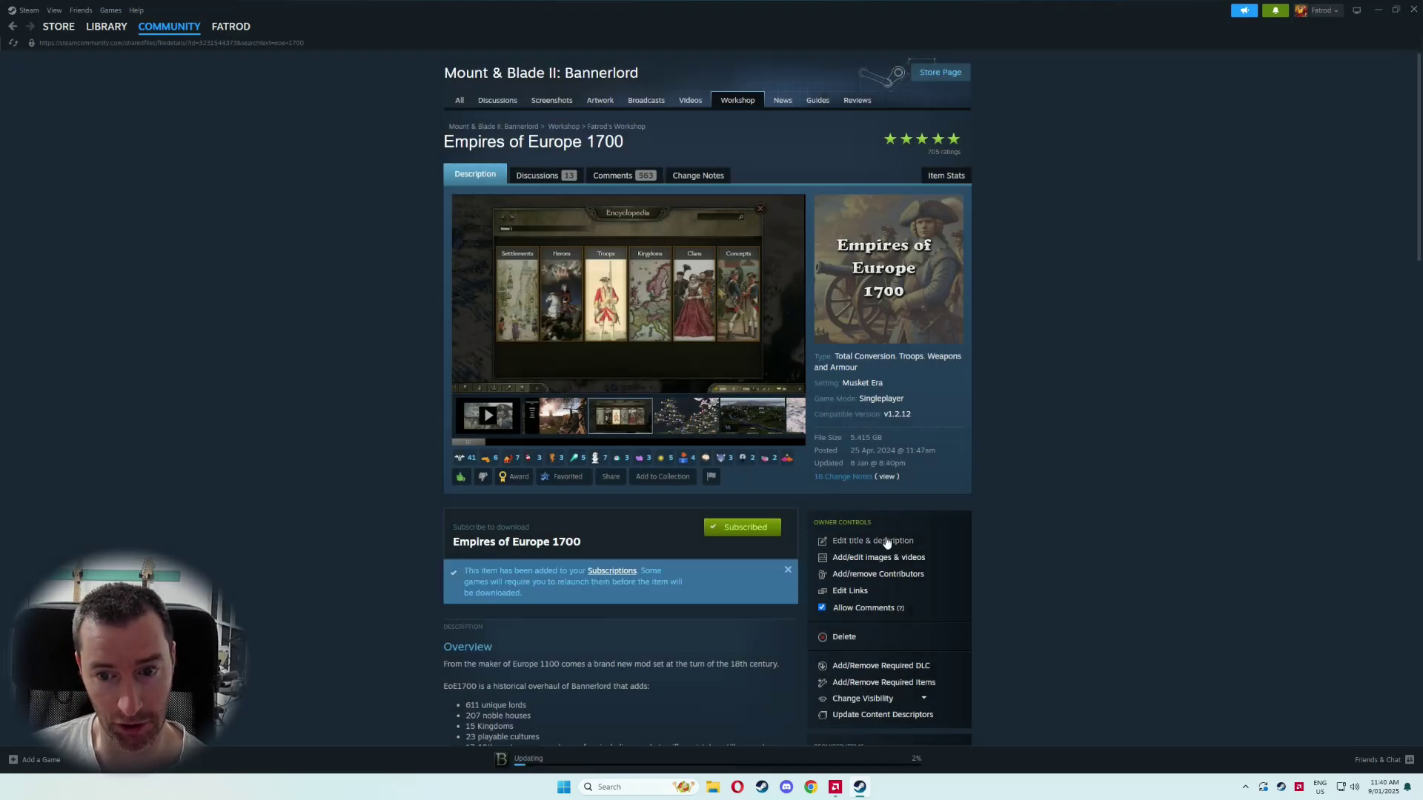
scroll(754, 674, down, 1)
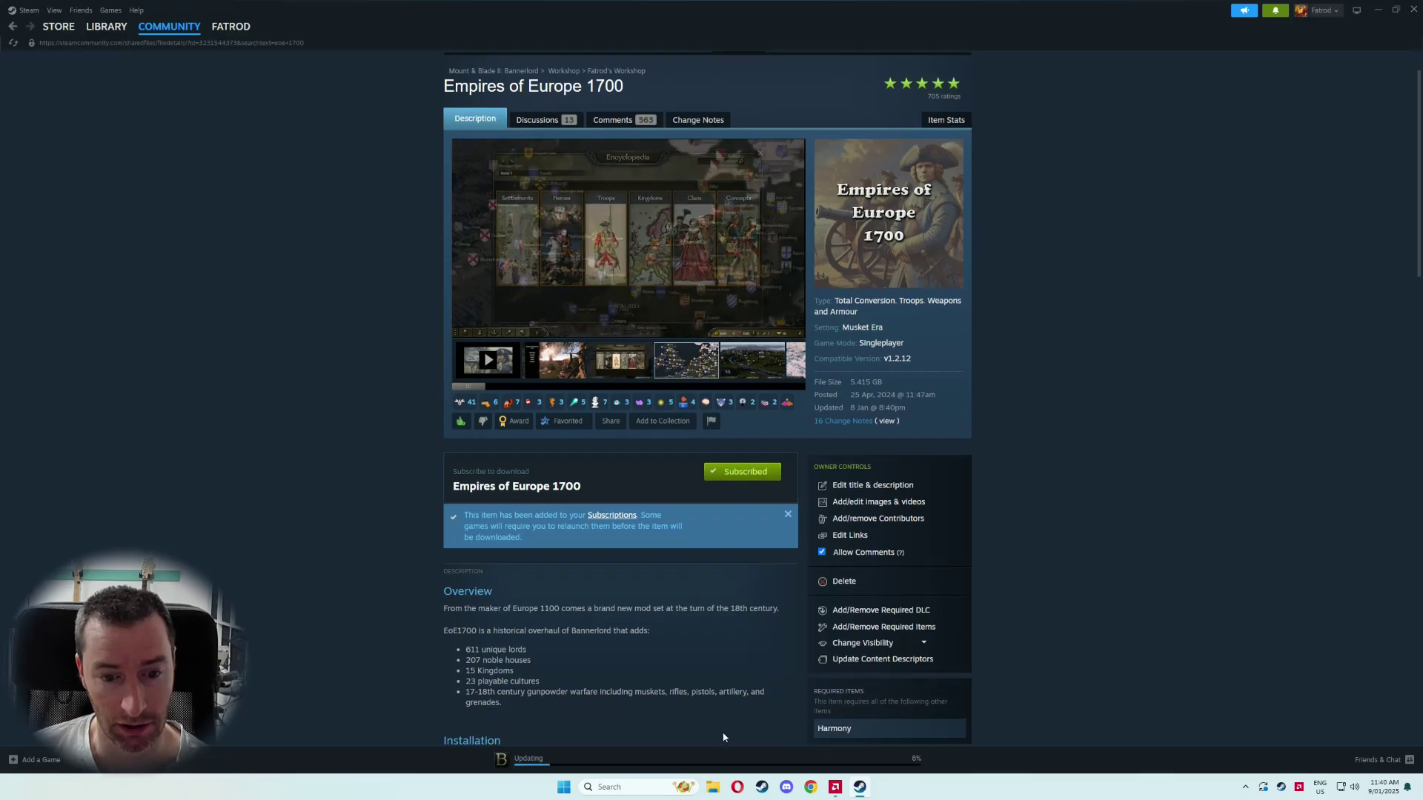
click(697, 760)
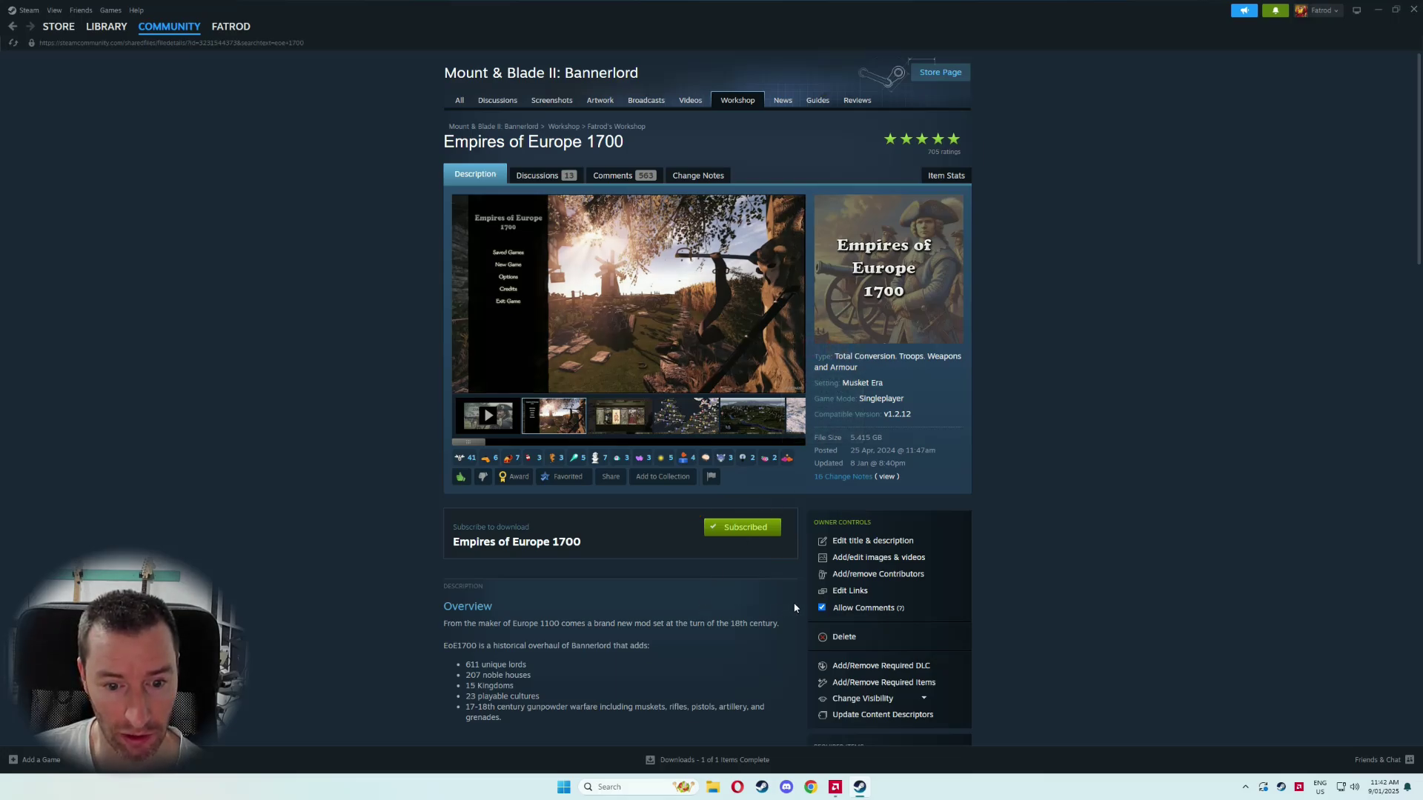
- Launch Mount & Blade II: Bannerlord from Steam's tray menu
click(1378, 9)
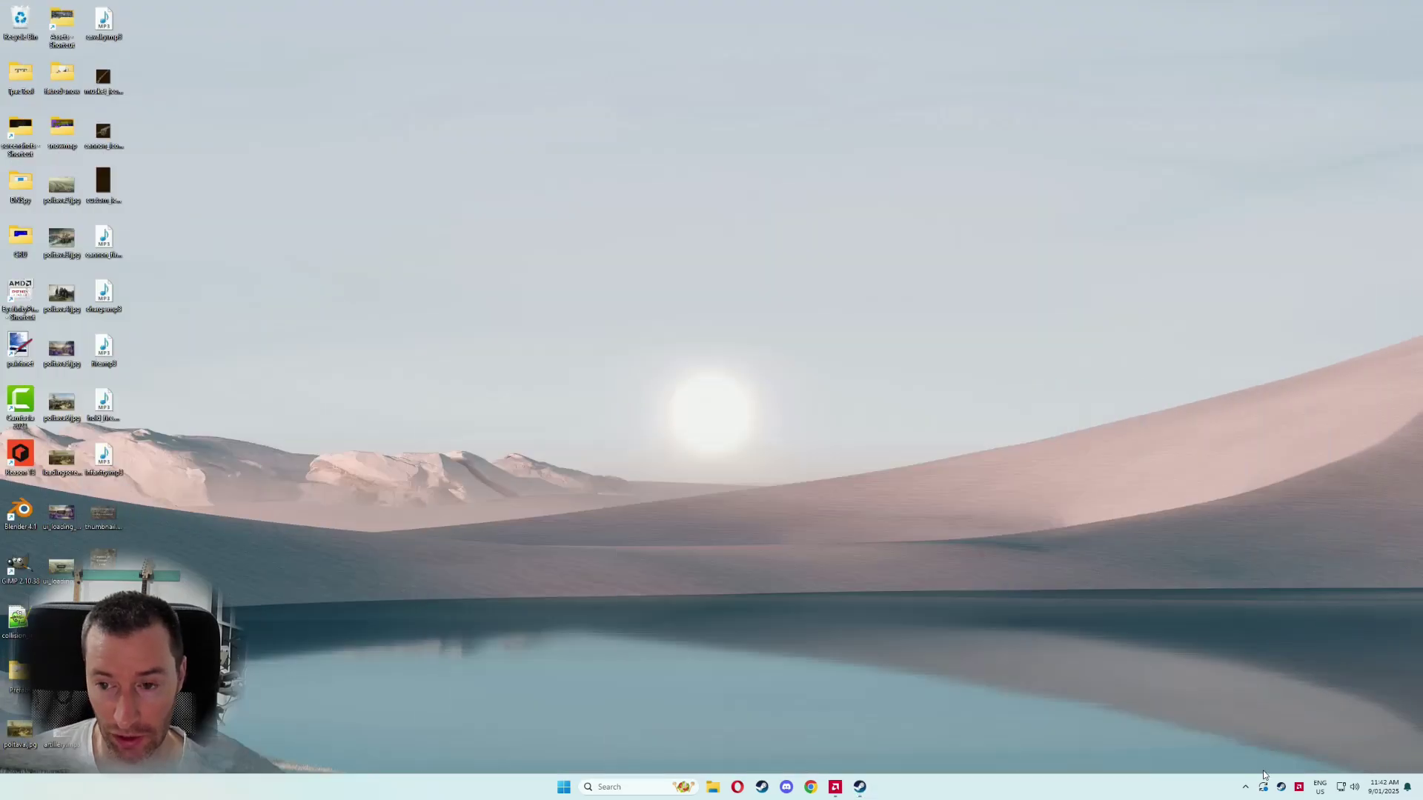
right_click(1280, 786)
click(1126, 544)
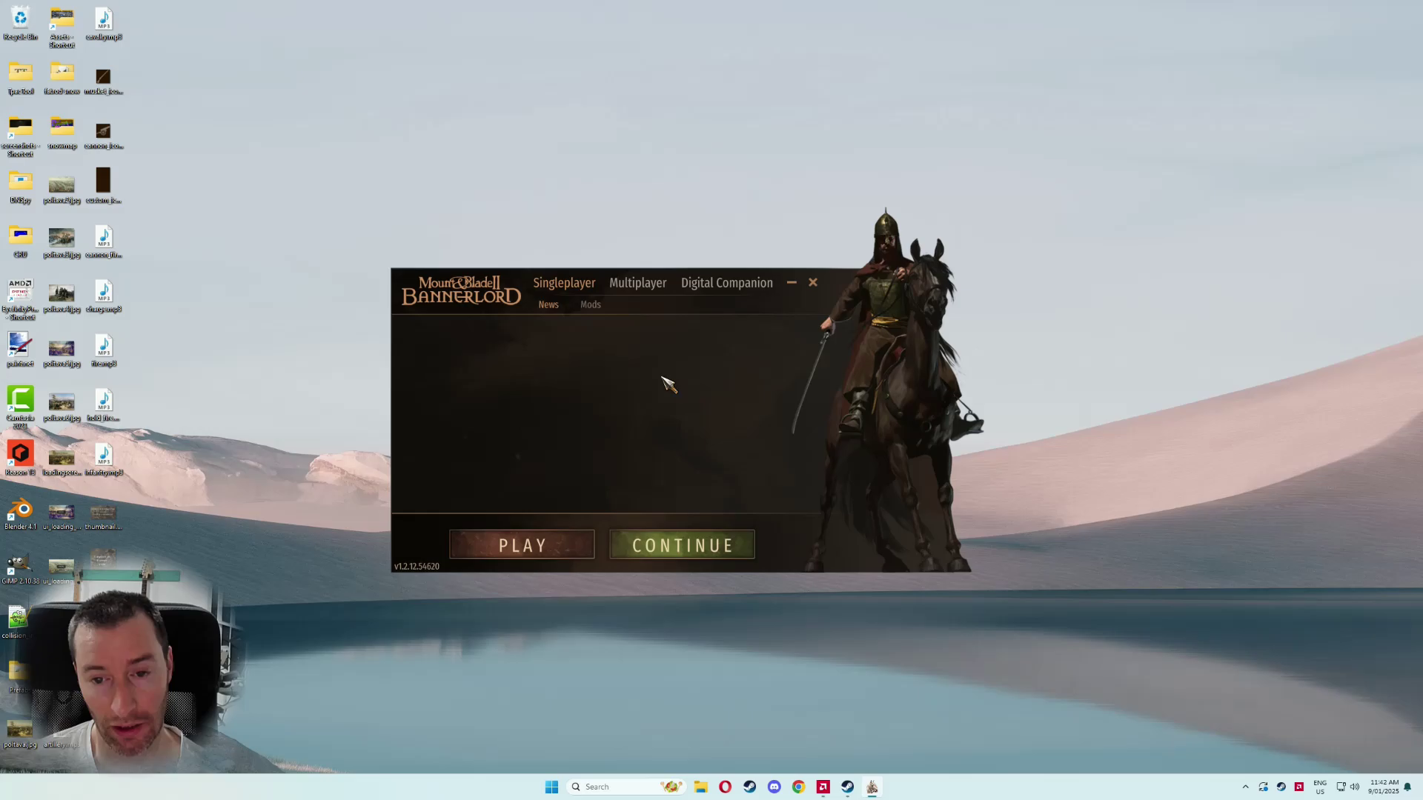
- Check Empires of Europe 1700 in the Mods list, then play and confirm the caution dialog
click(591, 305)
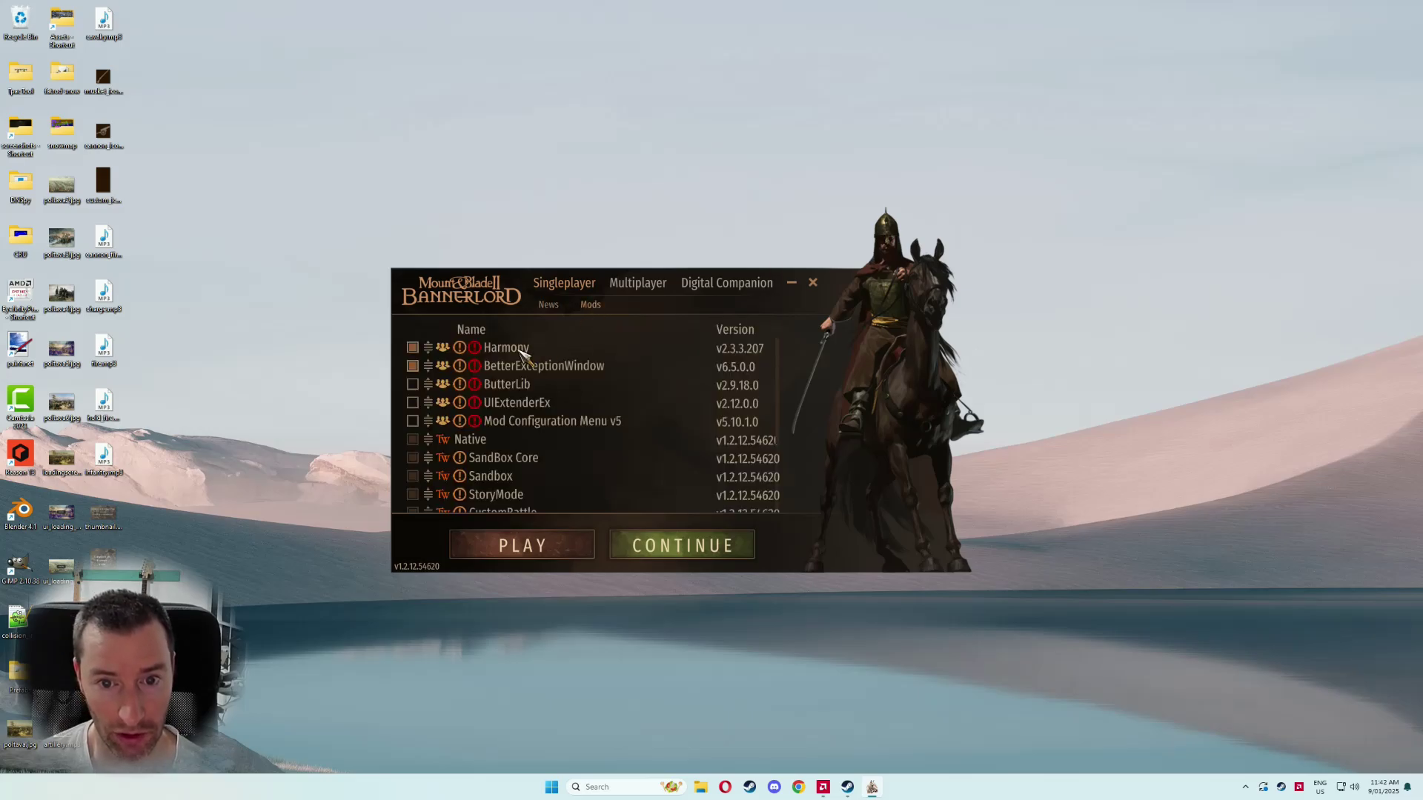
scroll(518, 448, down, 3)
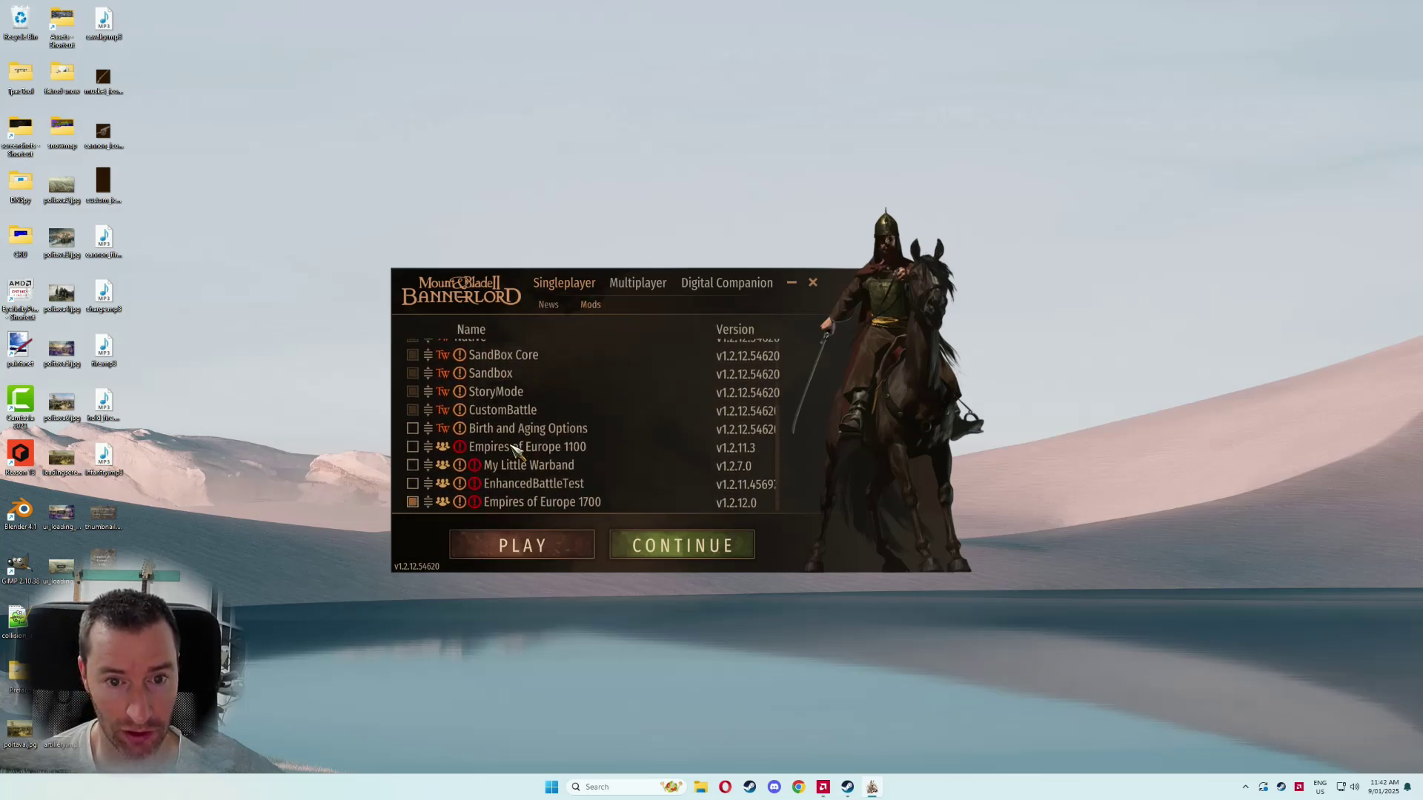
click(560, 554)
click(727, 550)
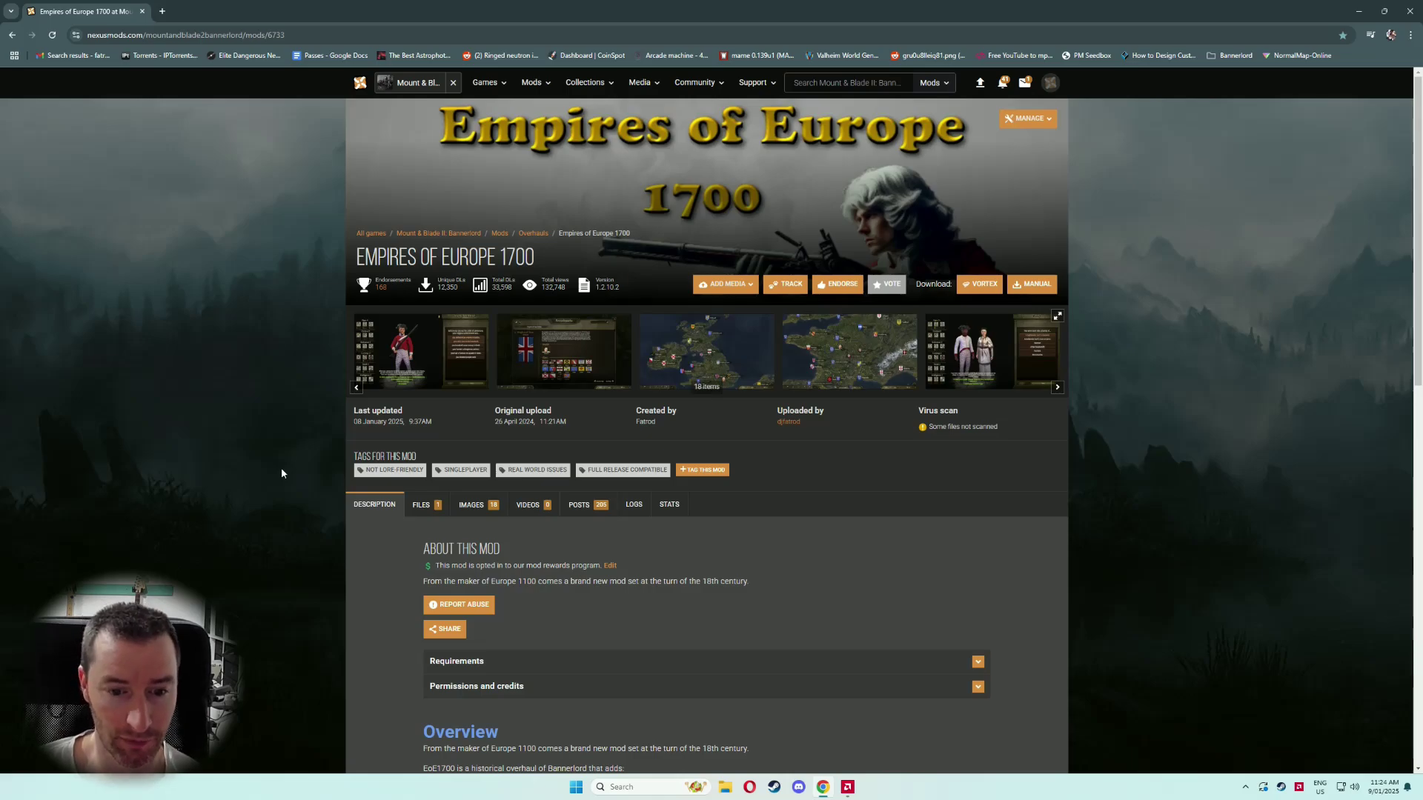
- Expand the mod's Requirements and open the Harmony page in a new tab
scroll(281, 469, down, 2)
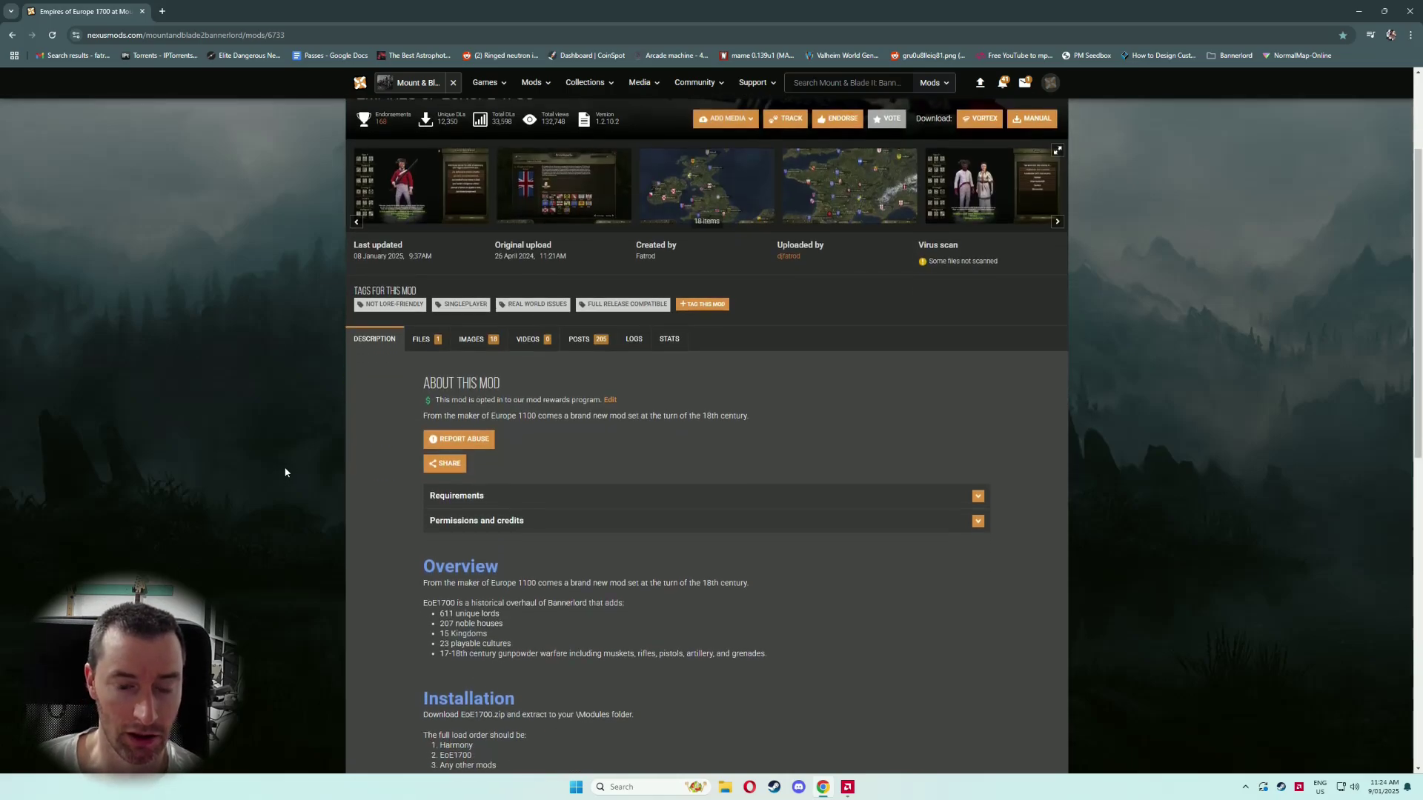
click(496, 498)
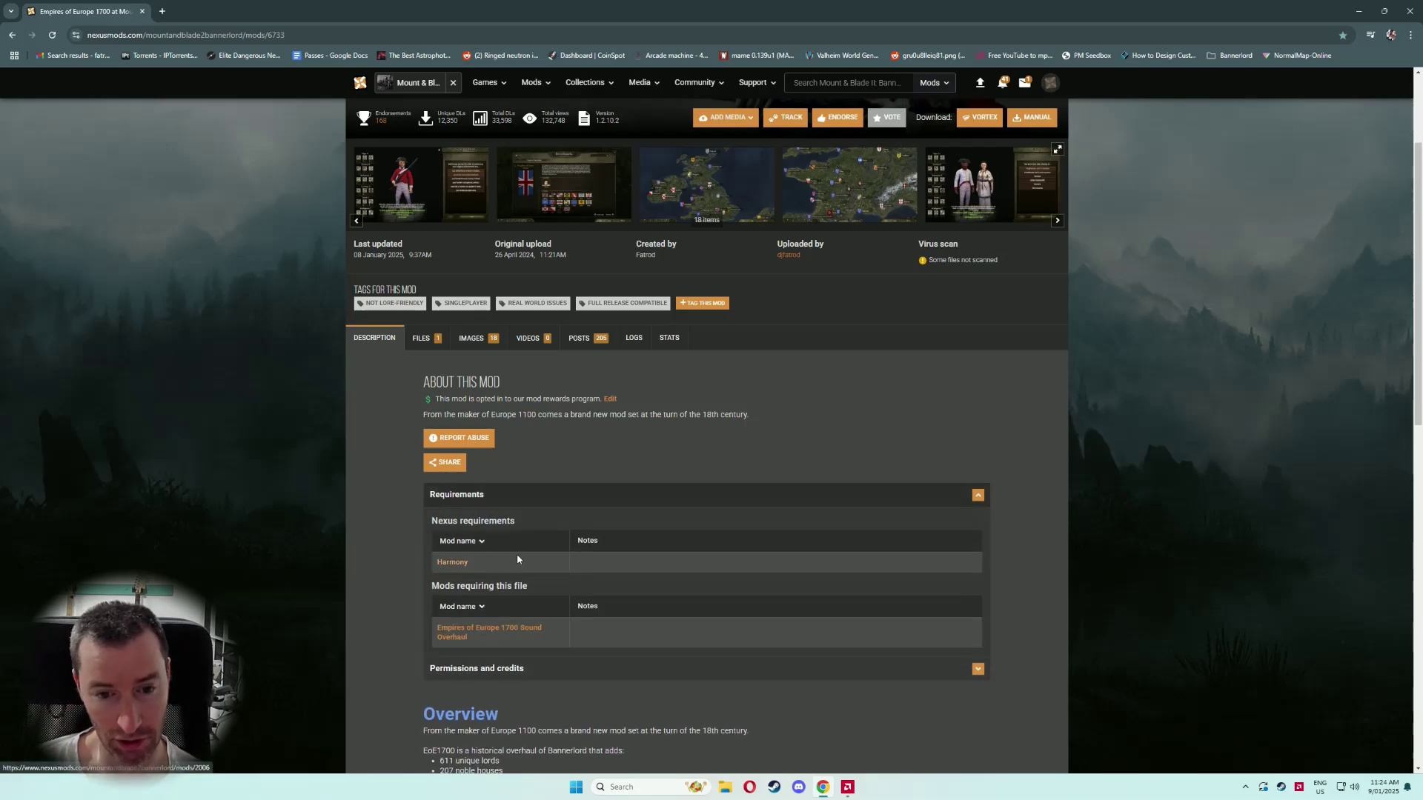
right_click(457, 568)
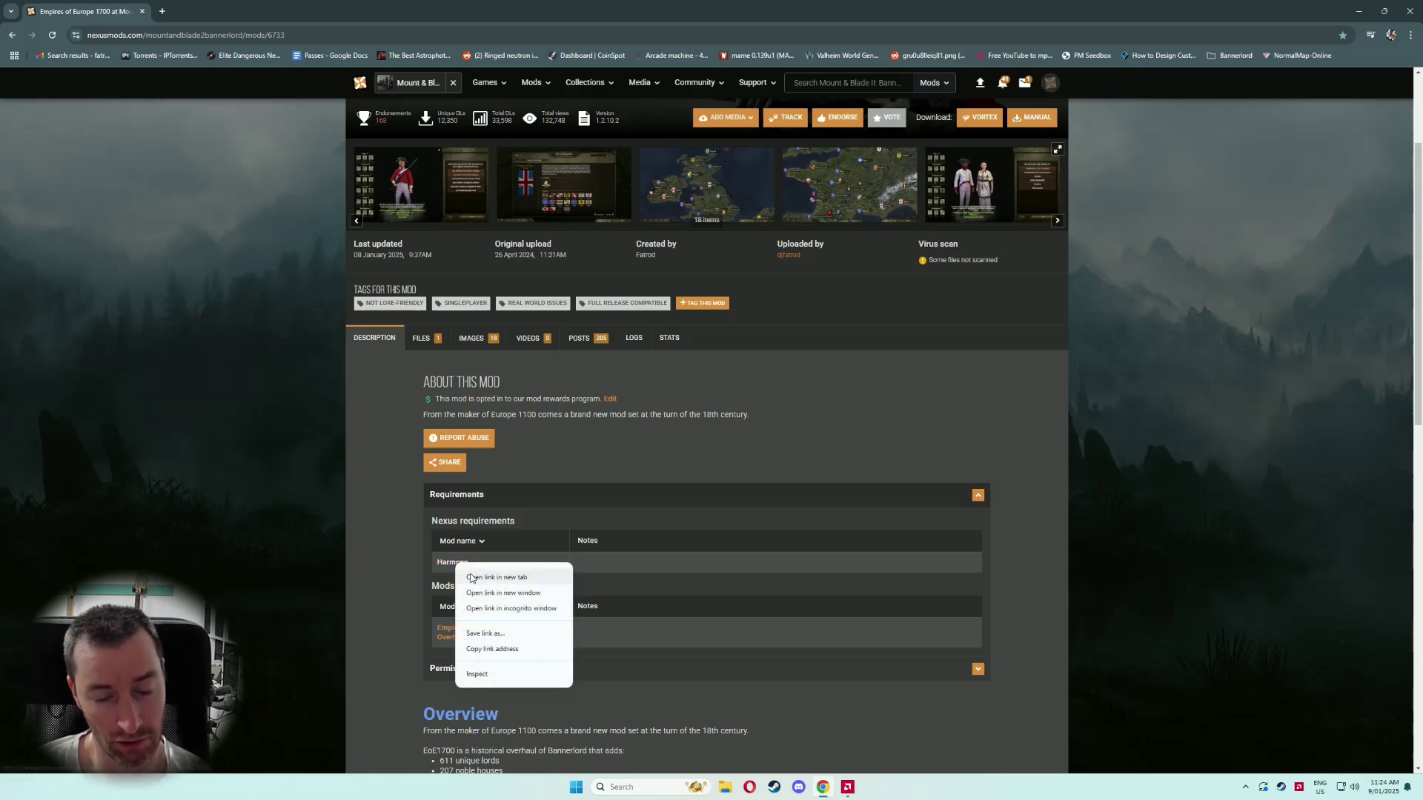
click(472, 577)
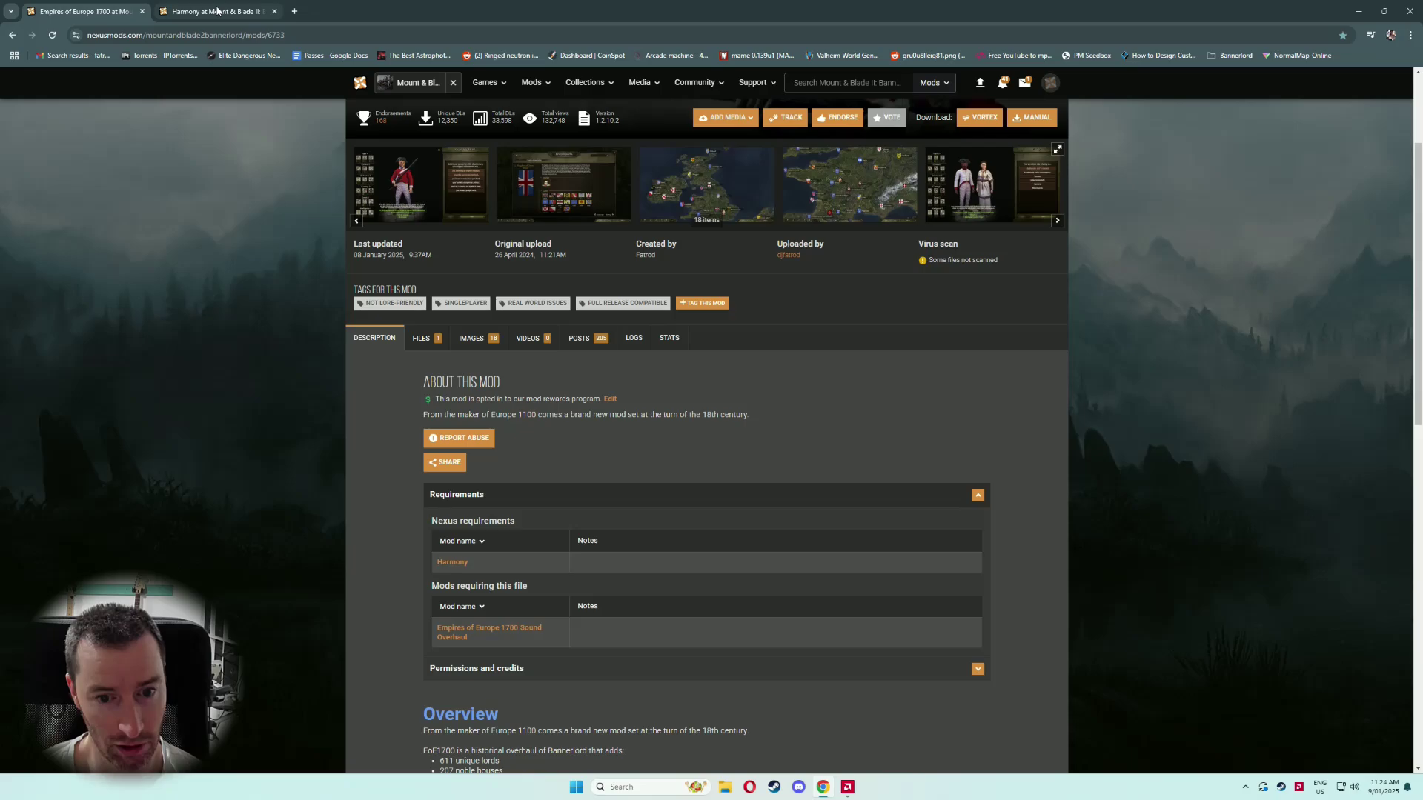
click(217, 10)
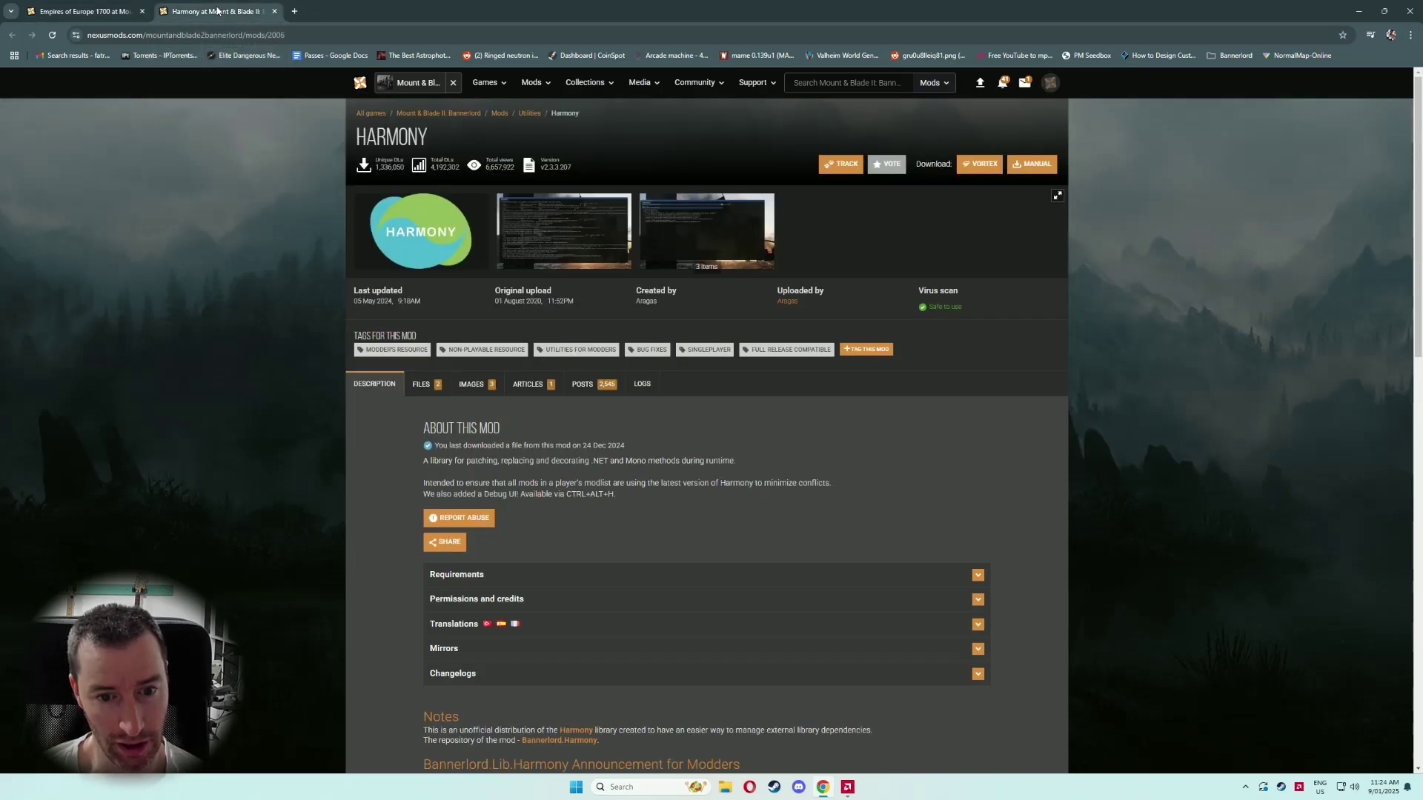
- Manually download the main Harmony file (2.3.3.207) from its Files tab
click(422, 387)
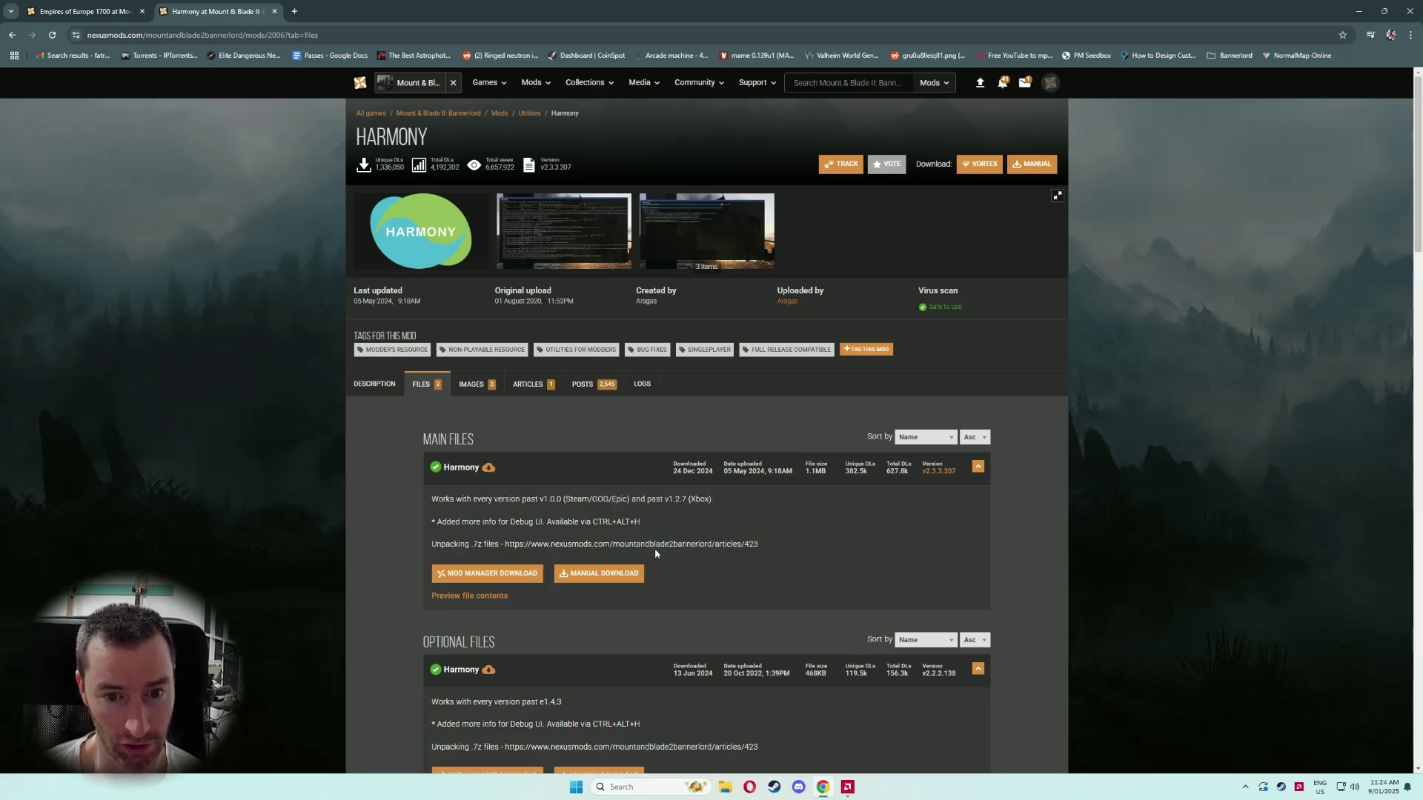
scroll(652, 549, down, 1)
click(601, 522)
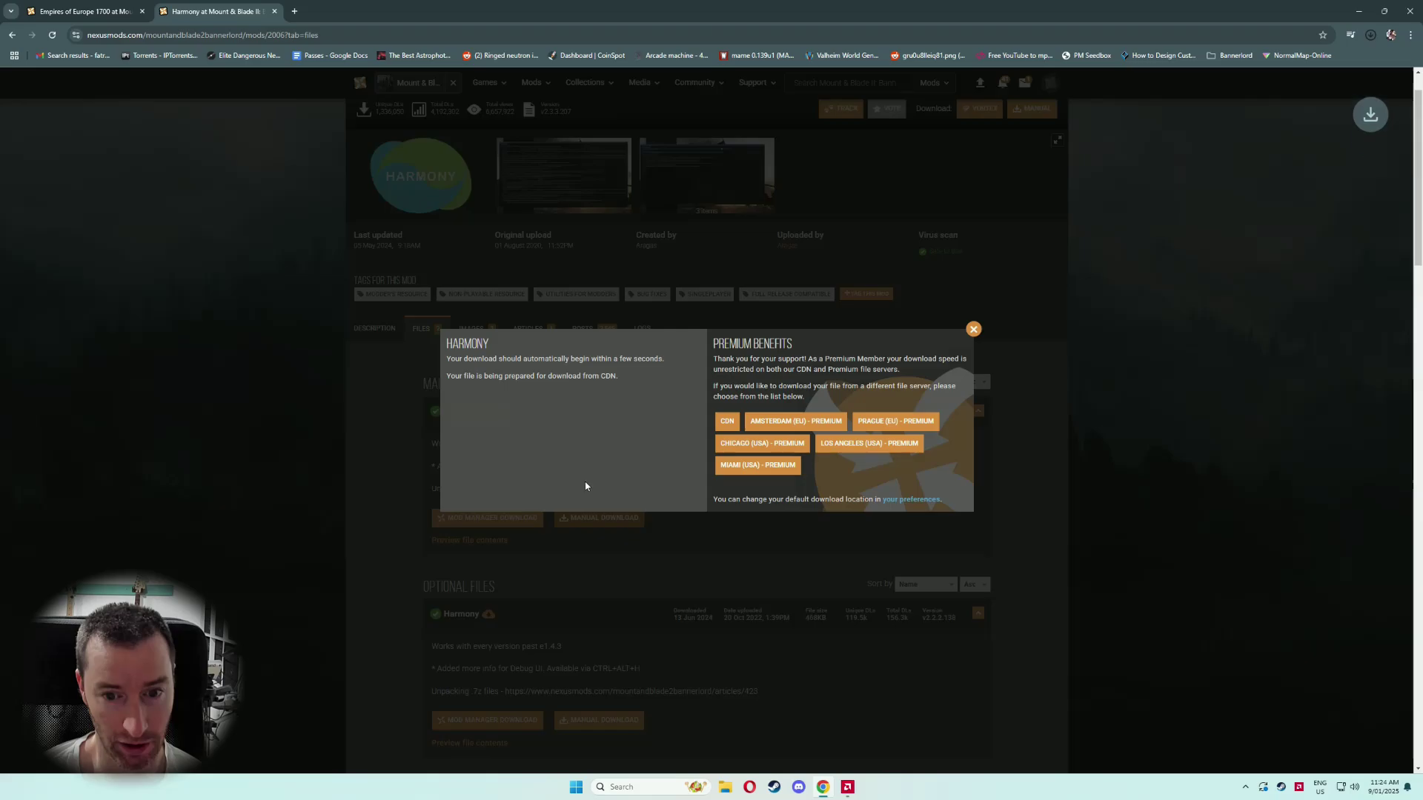
click(976, 327)
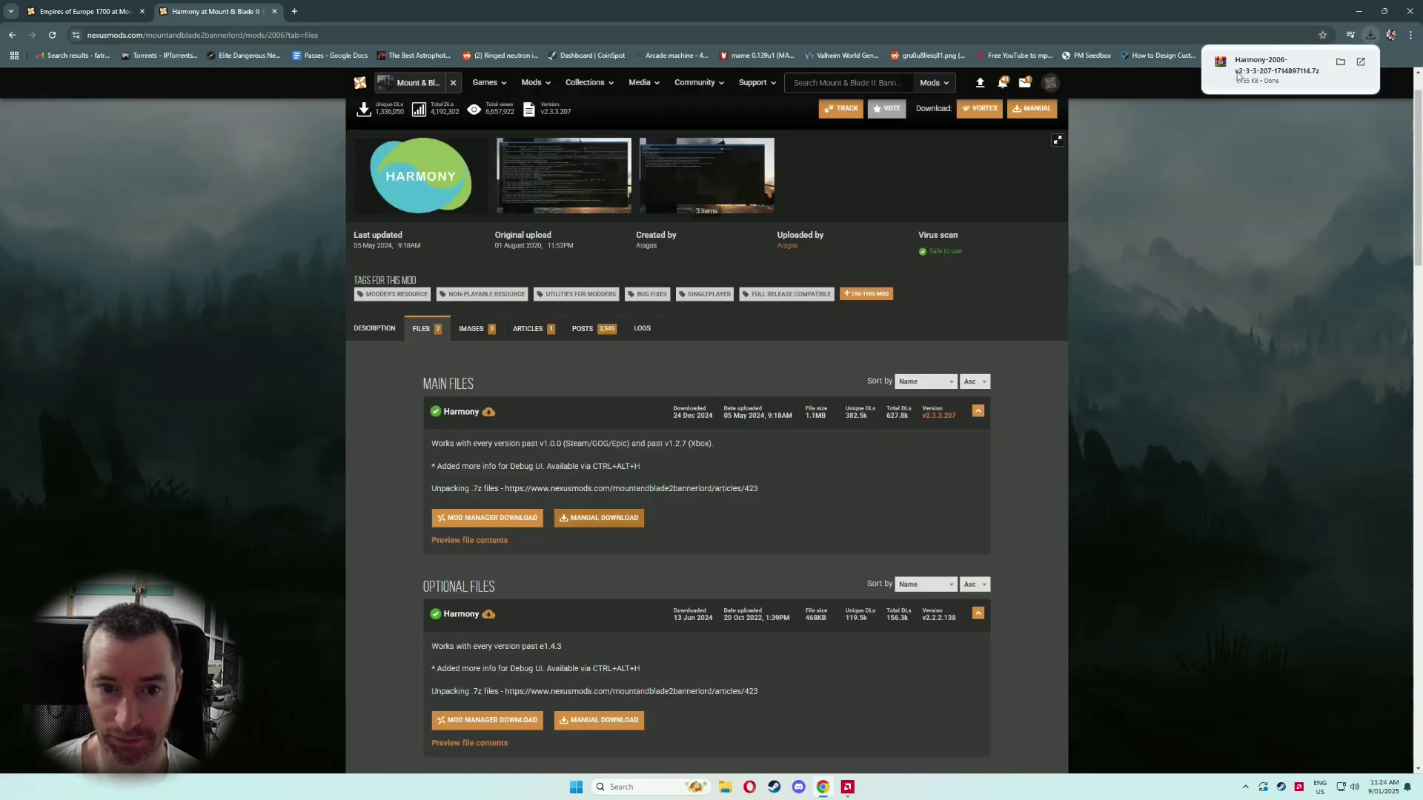
scroll(368, 209, up, 1)
scroll(368, 209, up, 1)
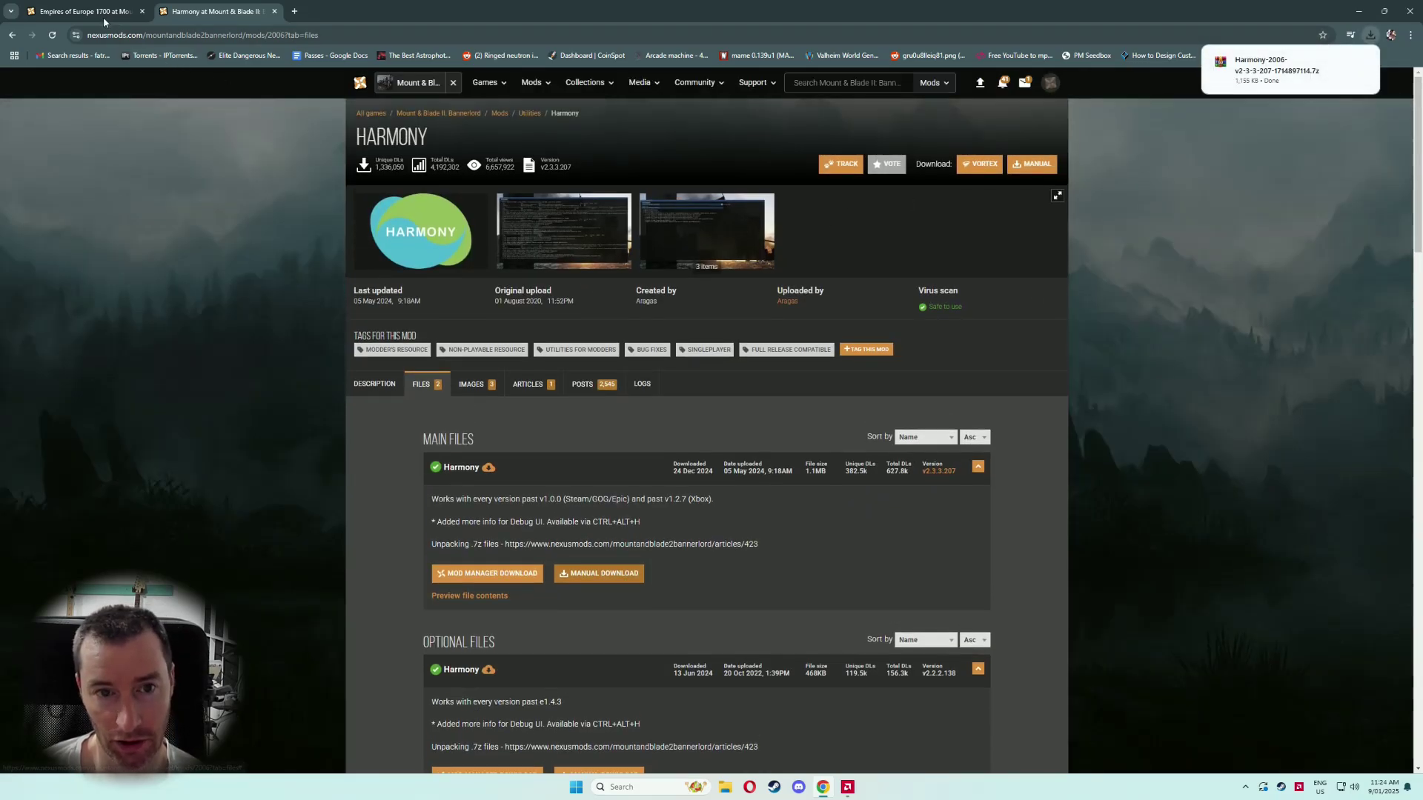
- Manually download the main EoE1700 file from Empires of Europe 1700's Files tab
click(102, 17)
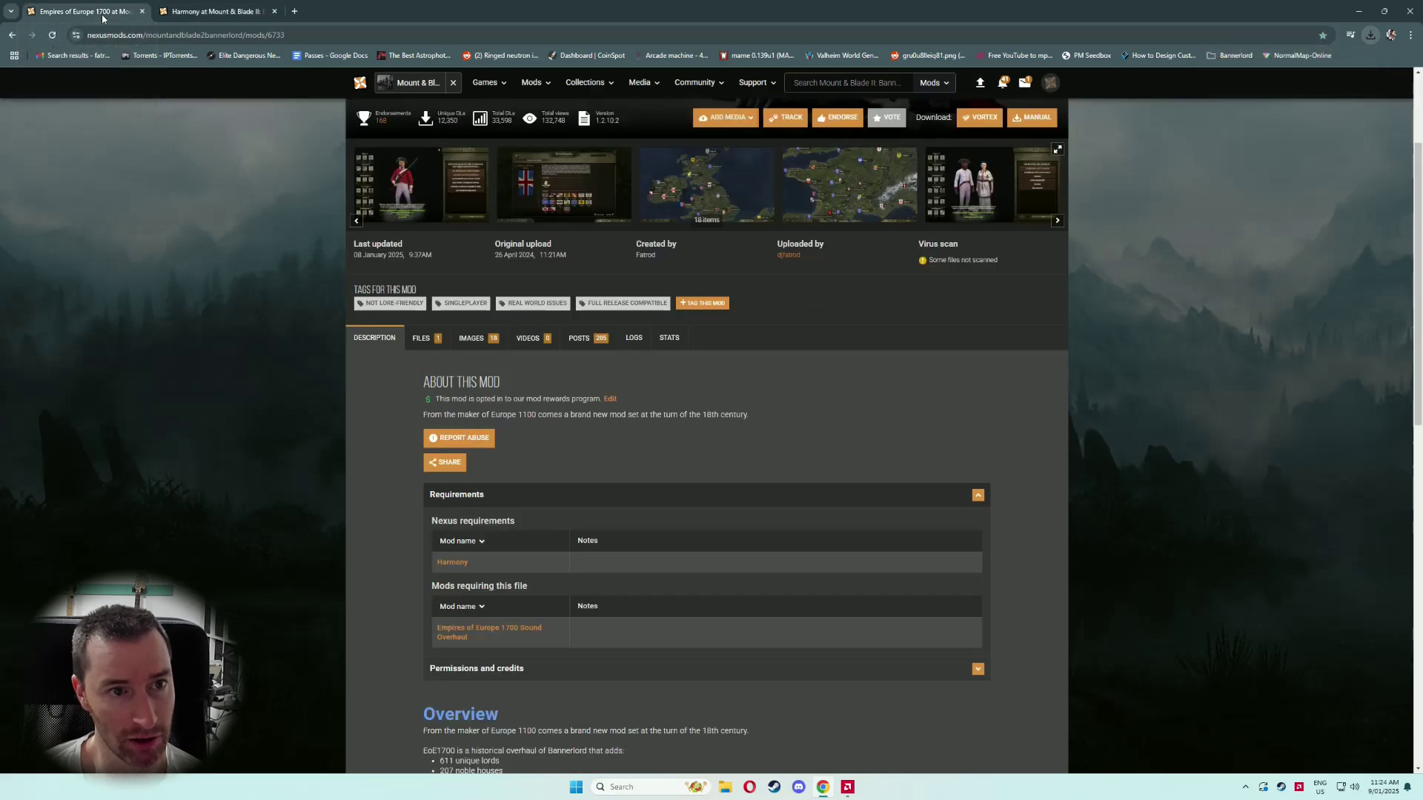
click(424, 343)
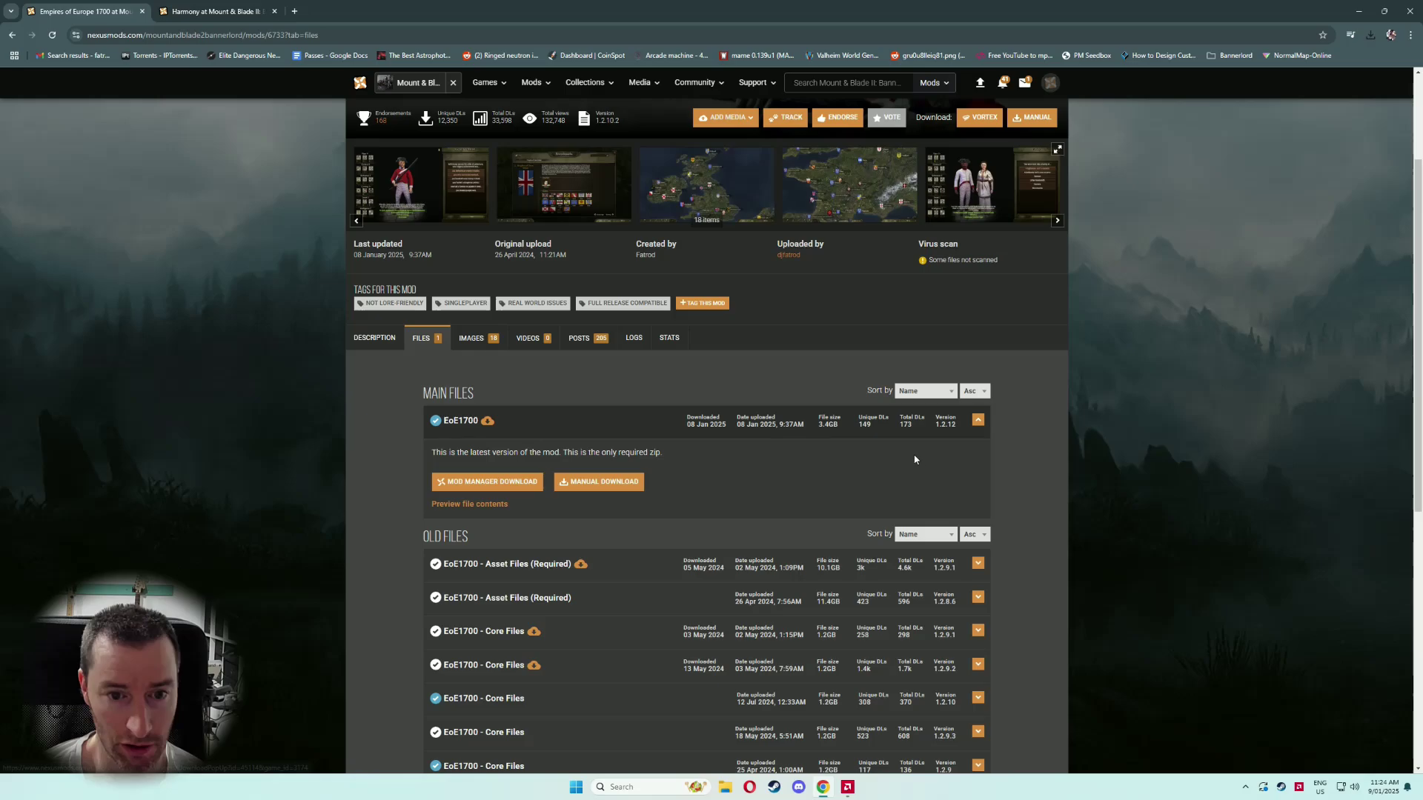
click(604, 483)
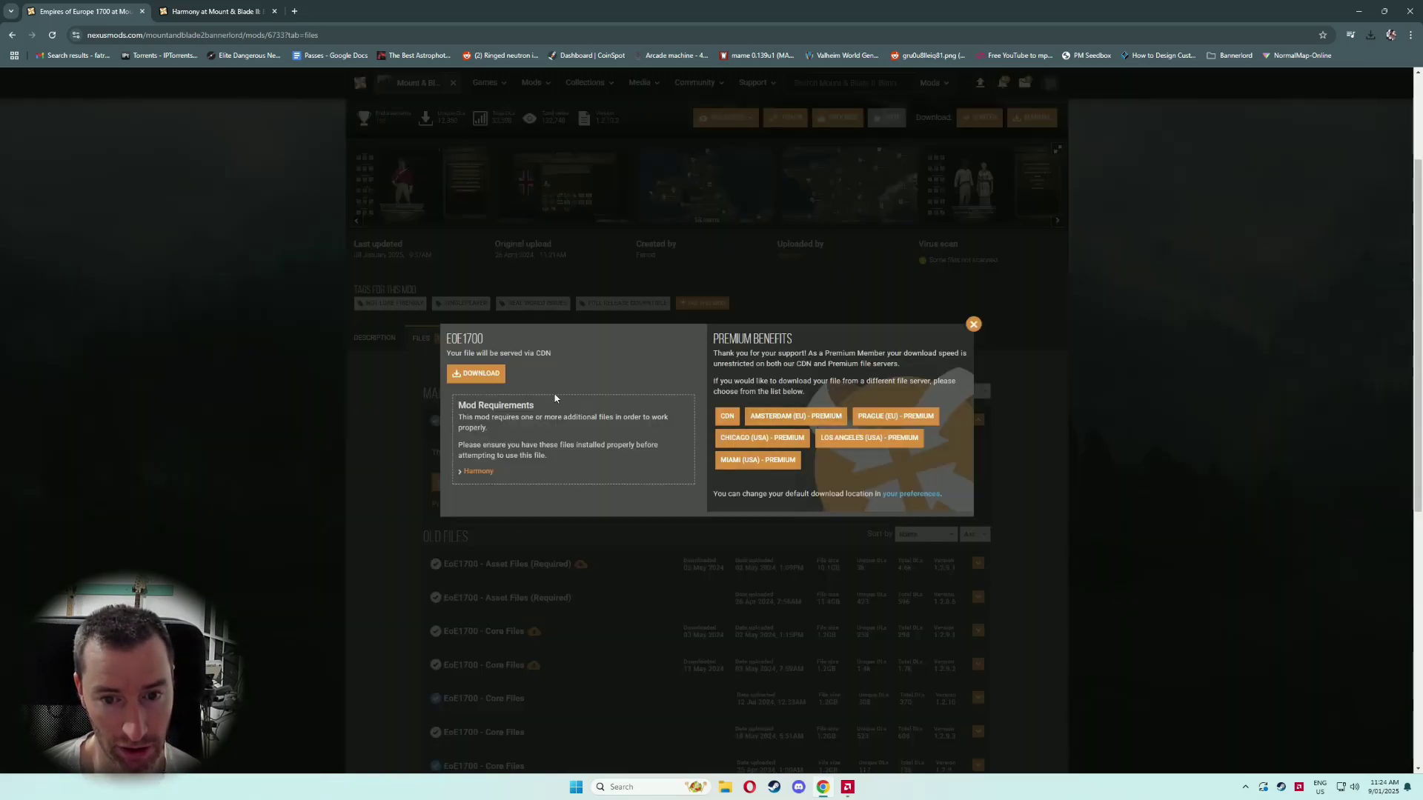
click(478, 373)
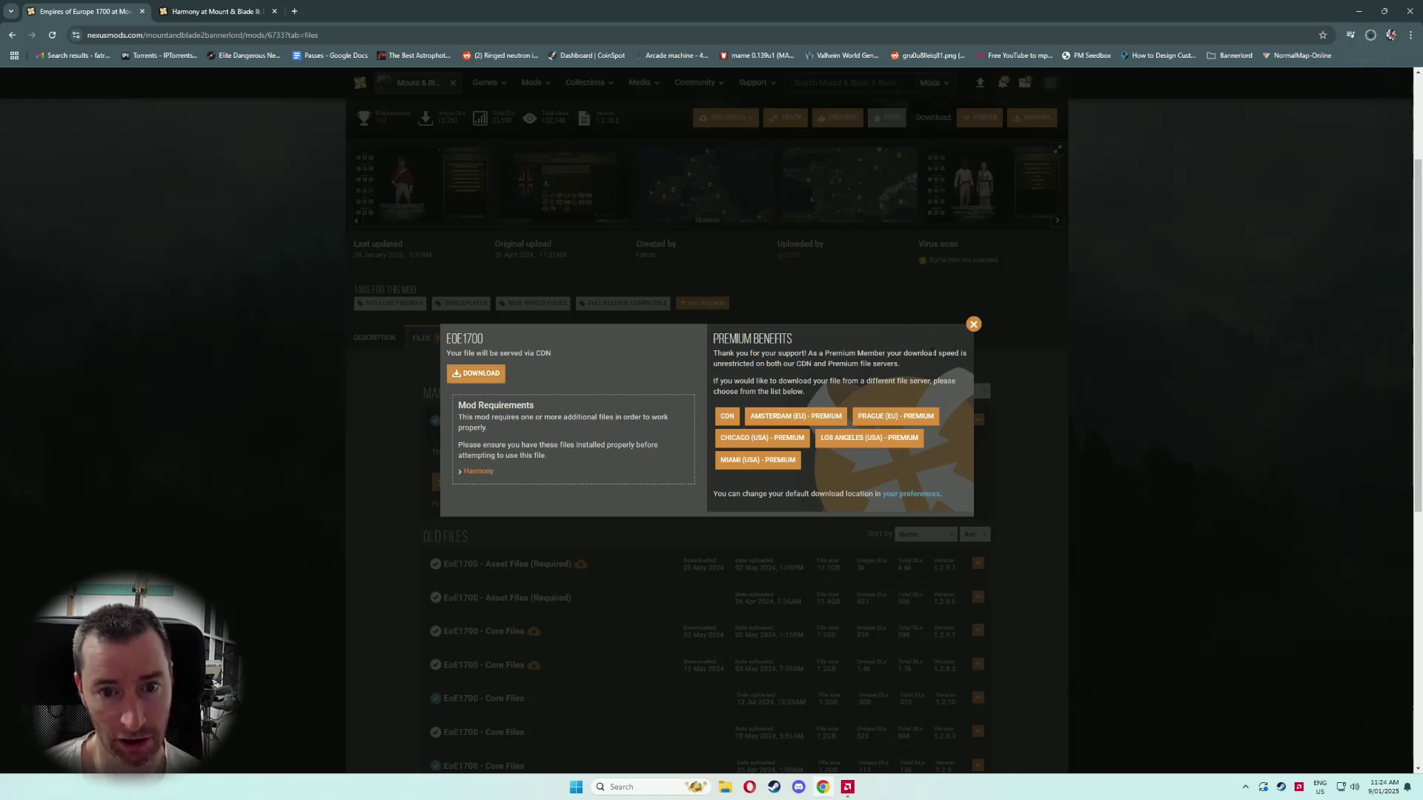
click(974, 324)
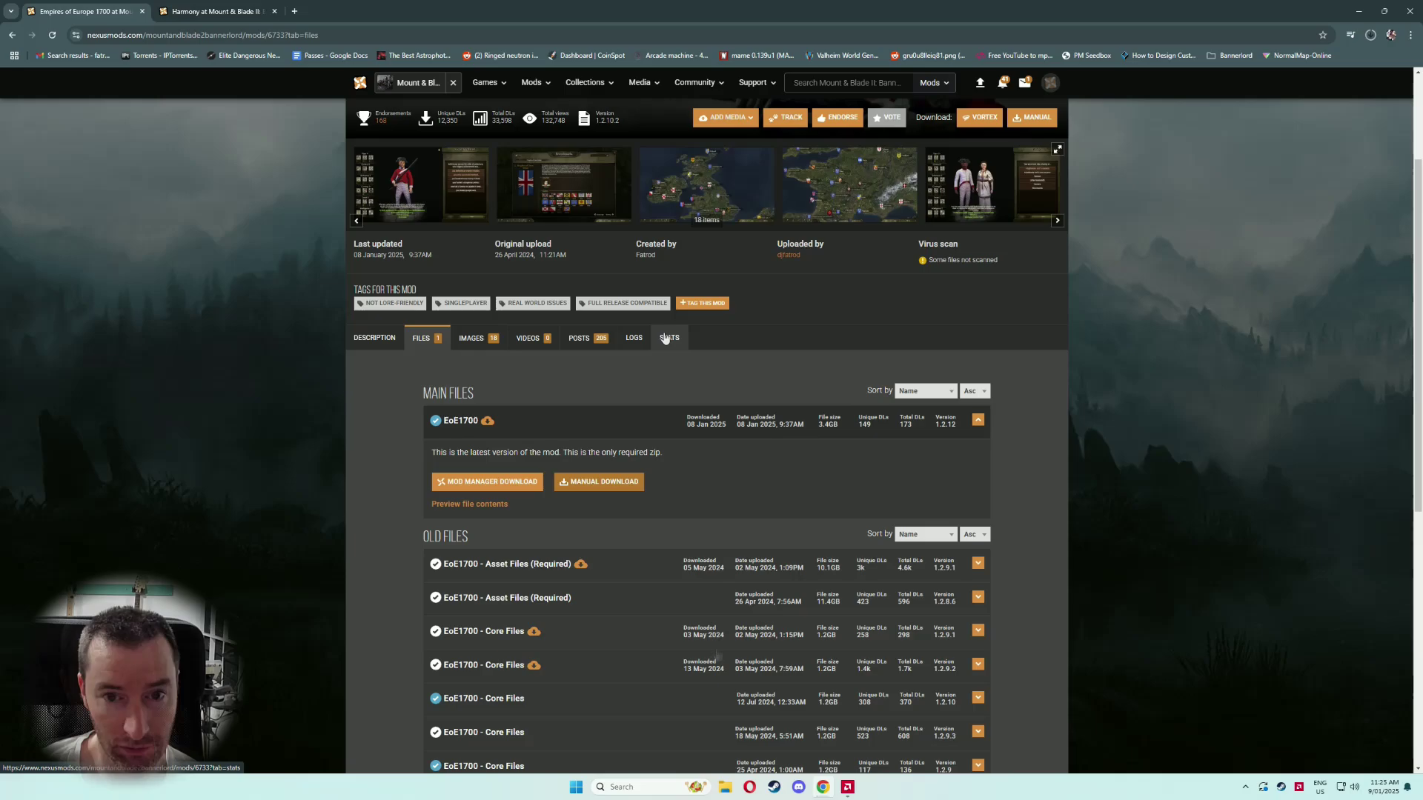
click(1350, 18)
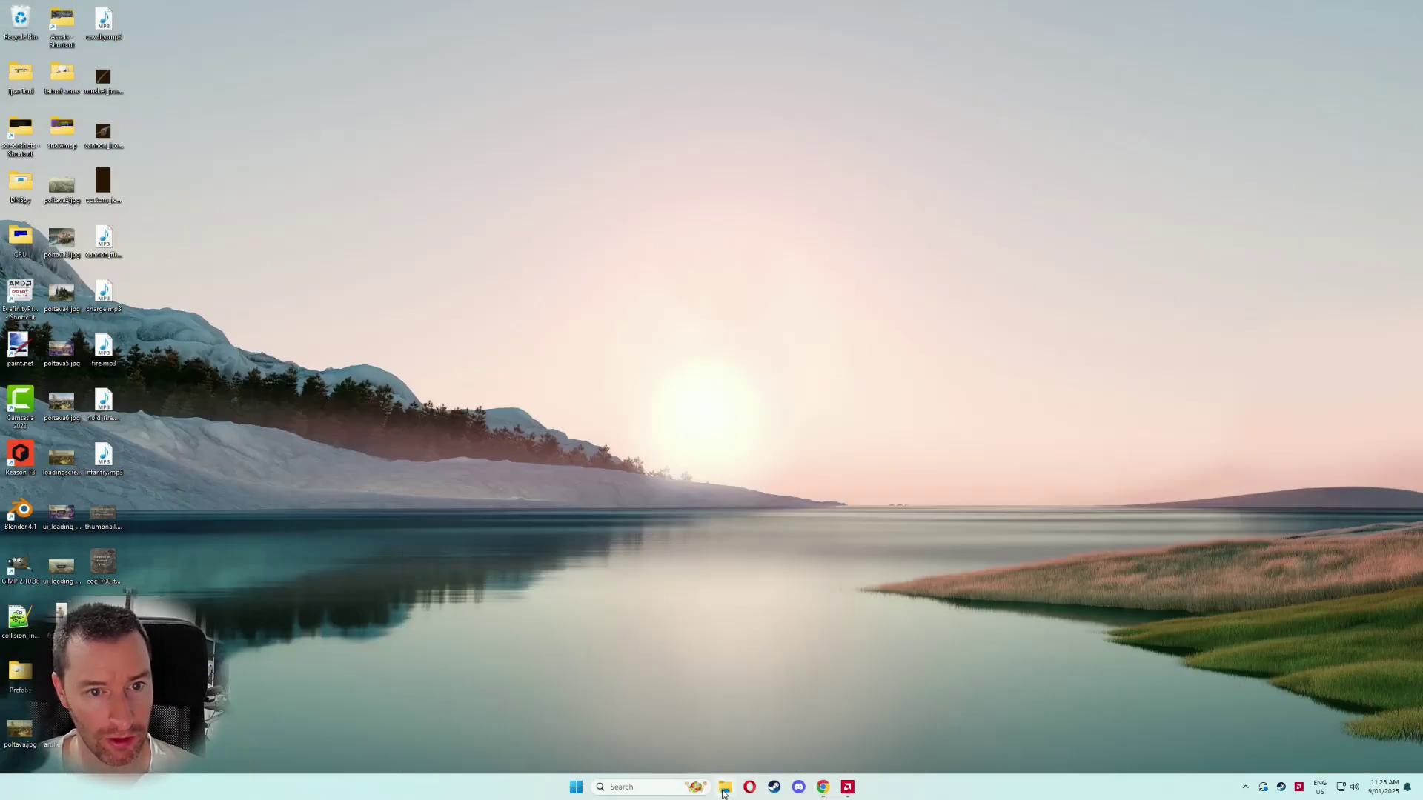
- Open the downloaded Harmony .7z archive from Downloads in WinRAR
click(725, 787)
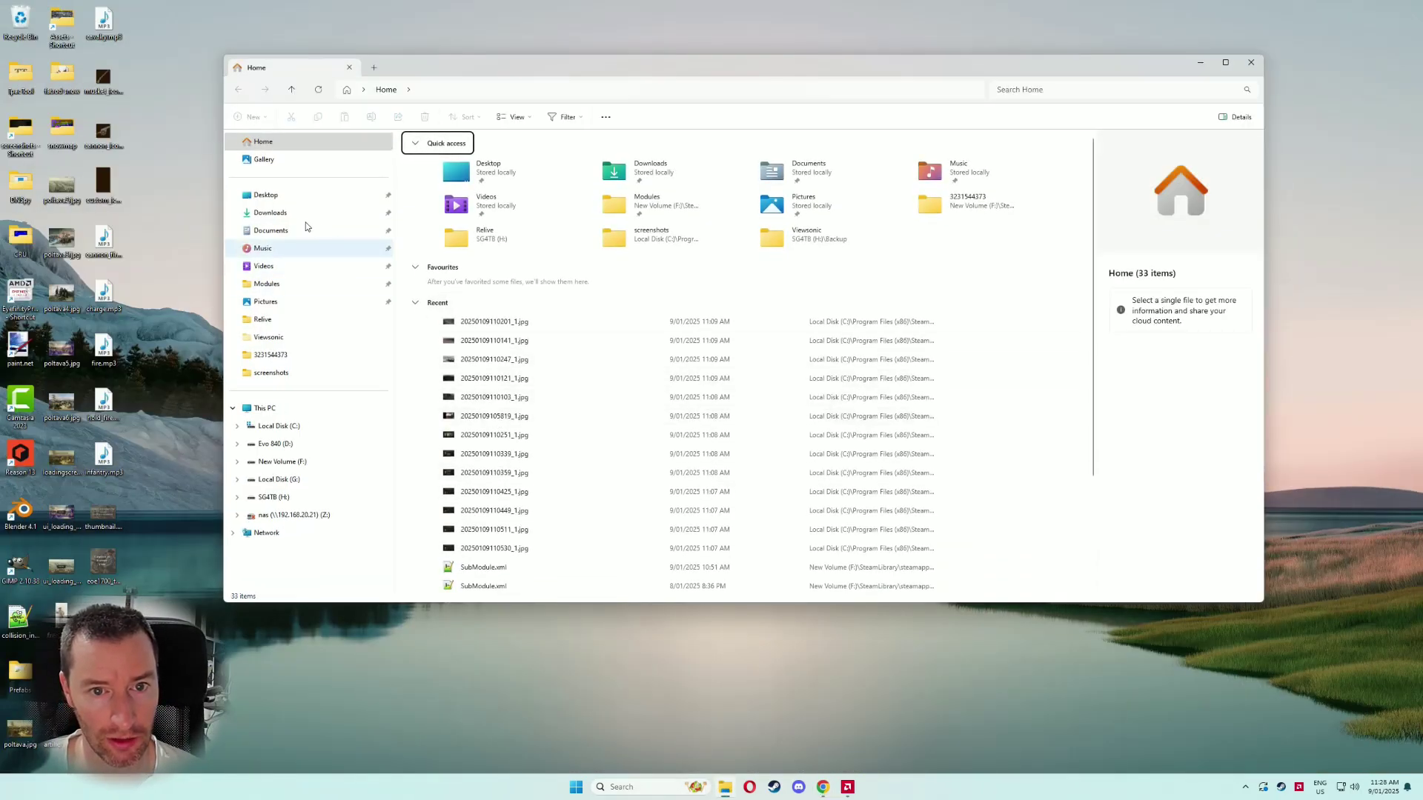
click(269, 213)
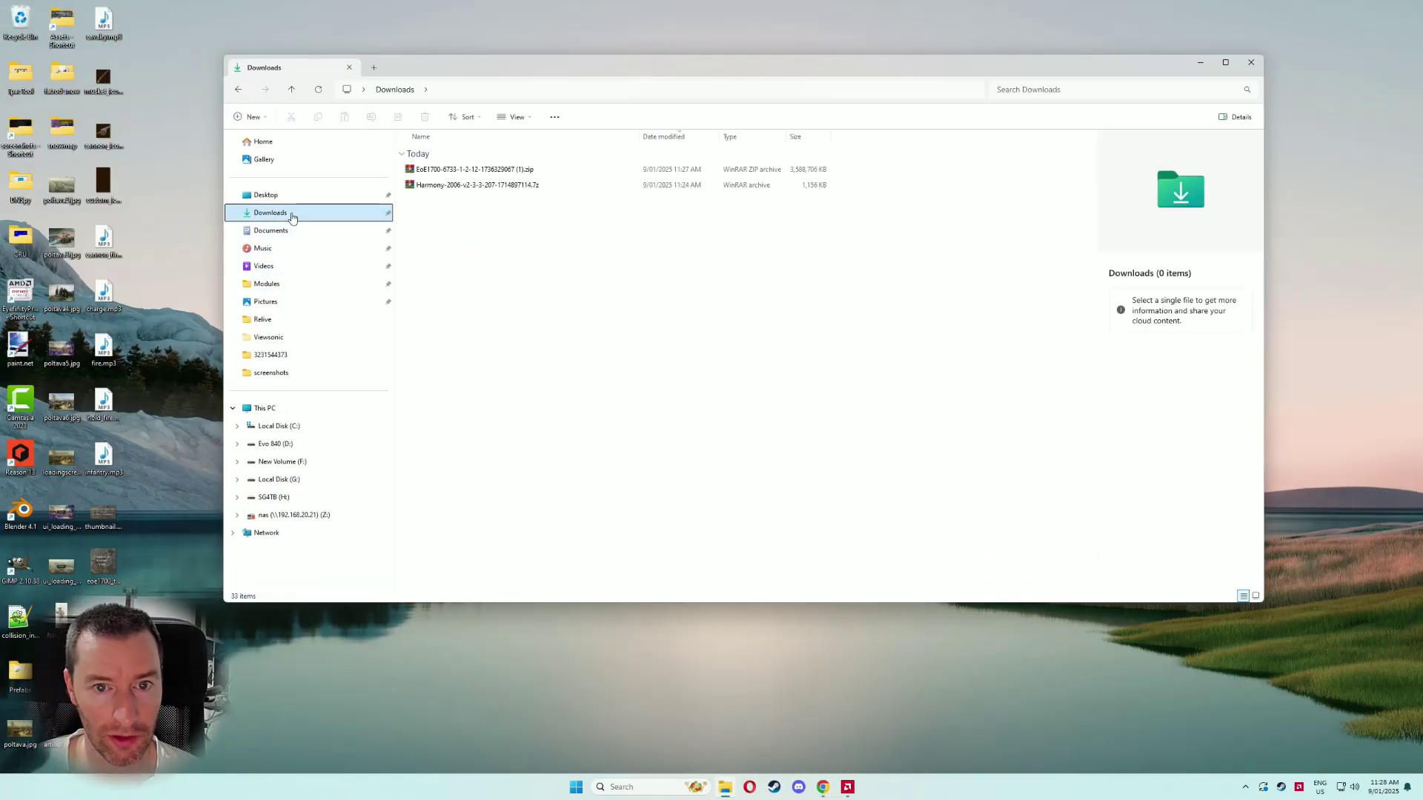
double_click(481, 189)
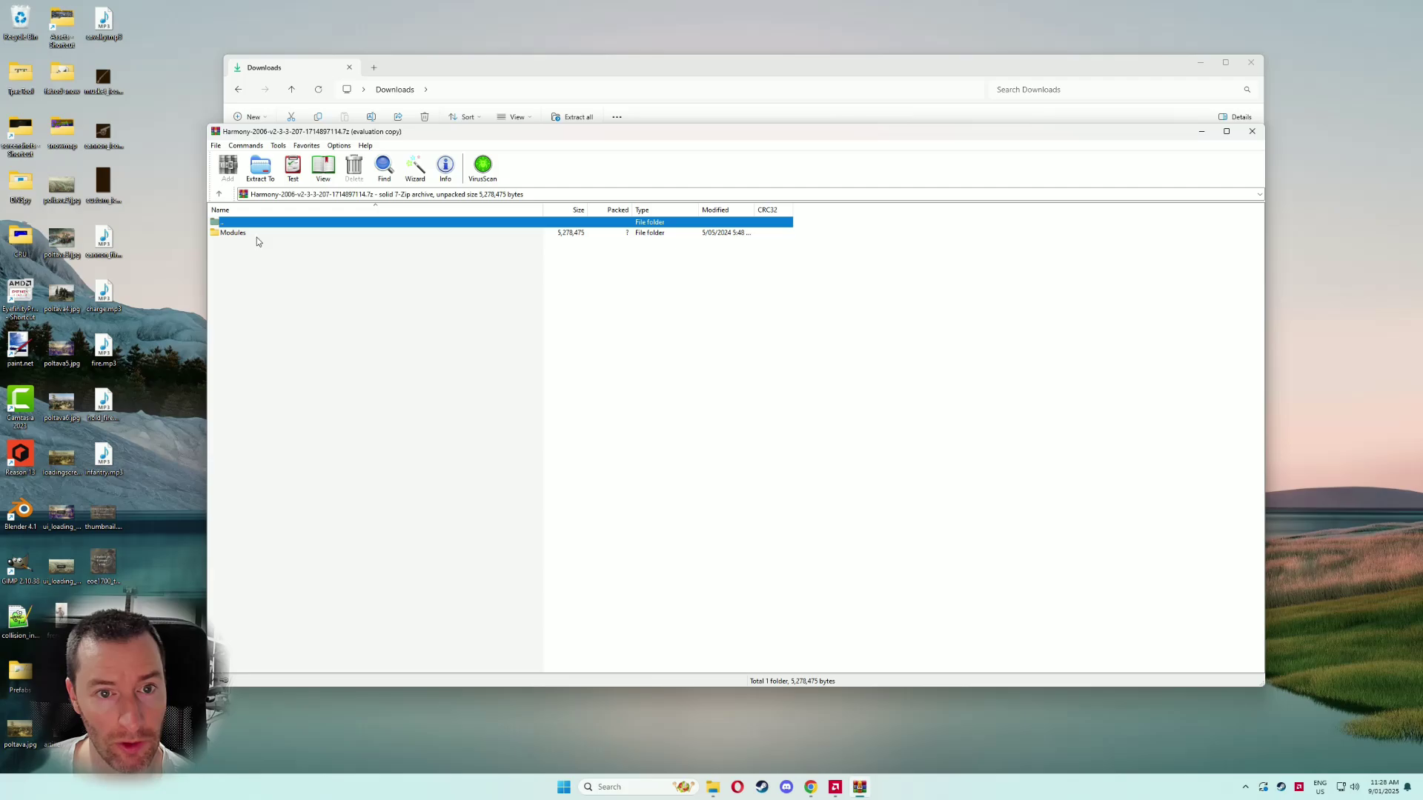
click(768, 414)
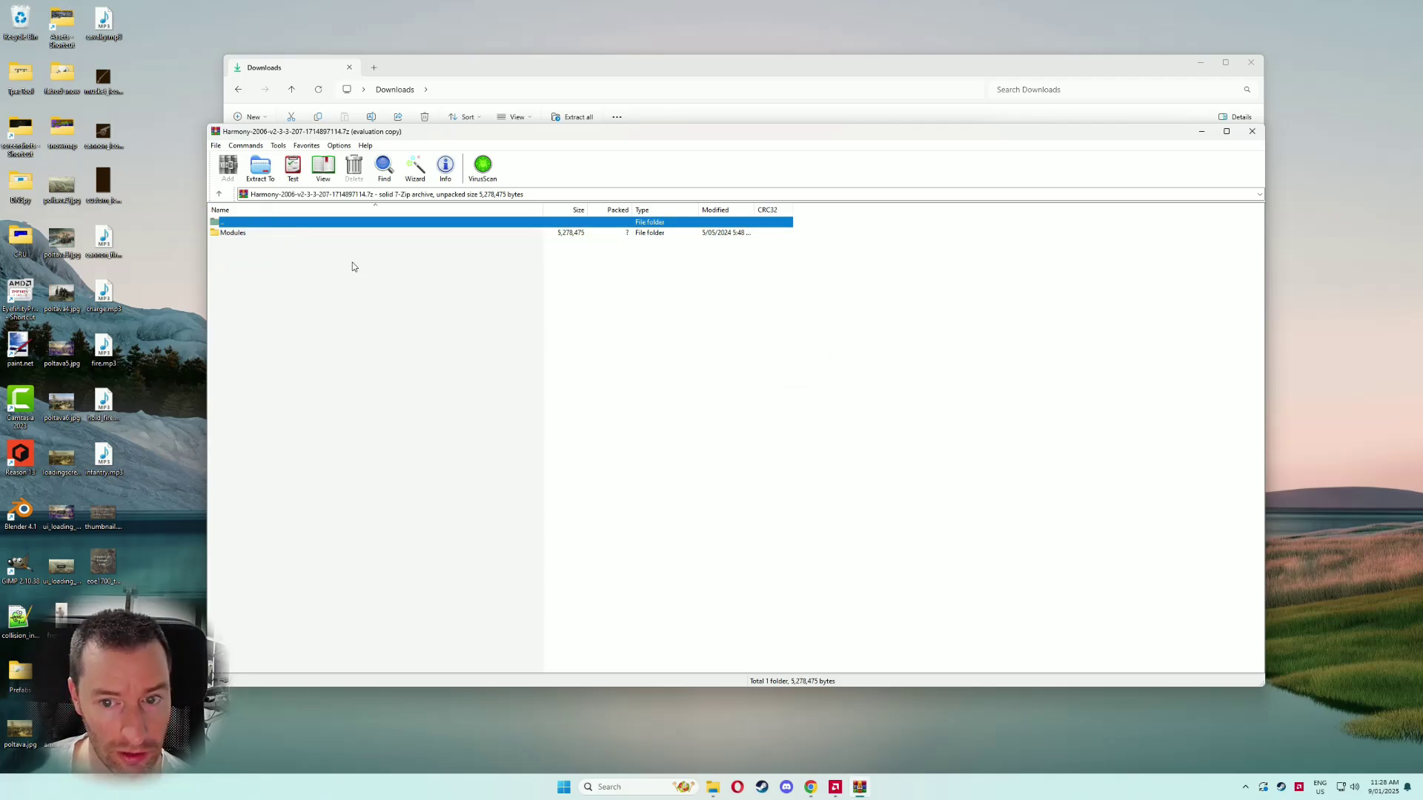
- Extract the Bannerlord.Harmony folder into Bannerlord's Modules folder
double_click(262, 236)
click(257, 236)
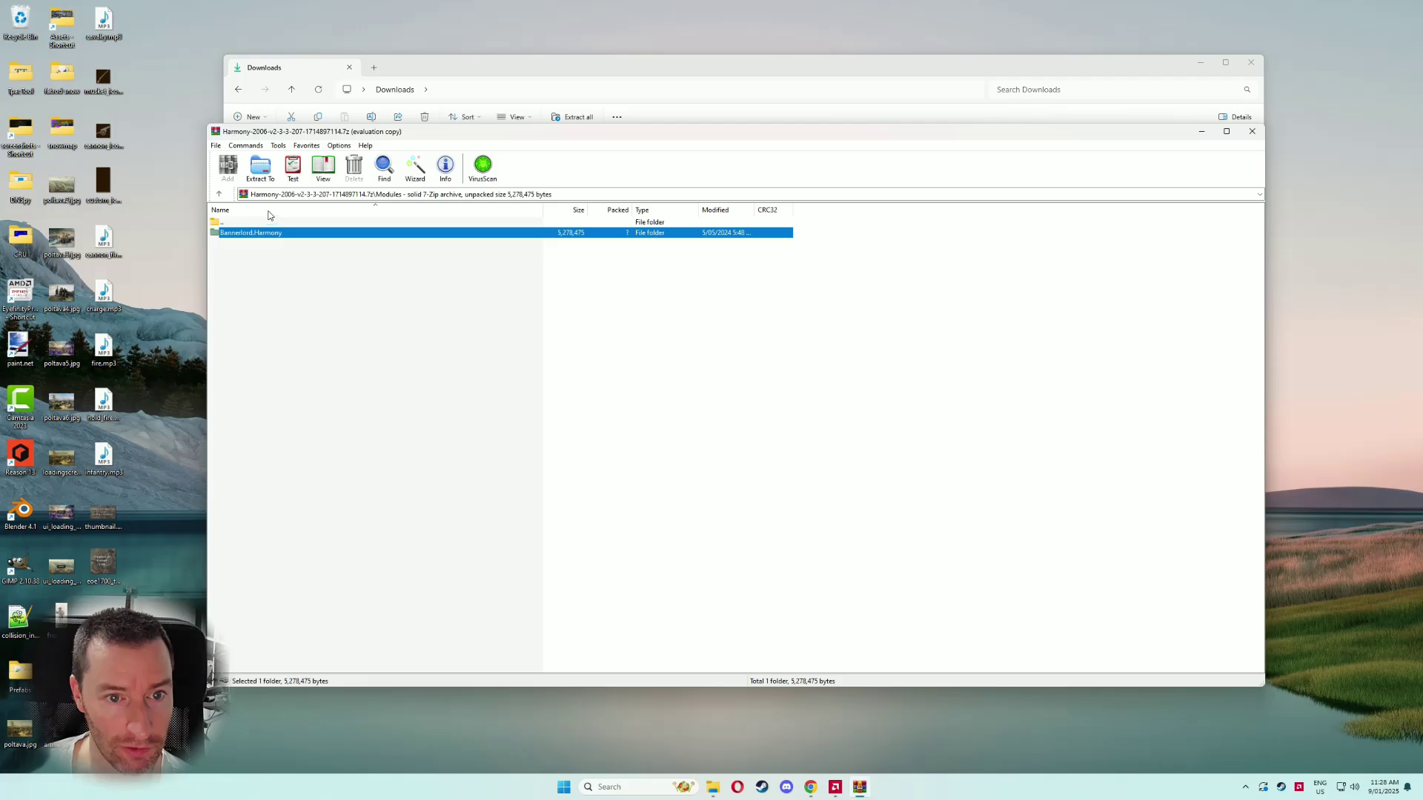
click(261, 174)
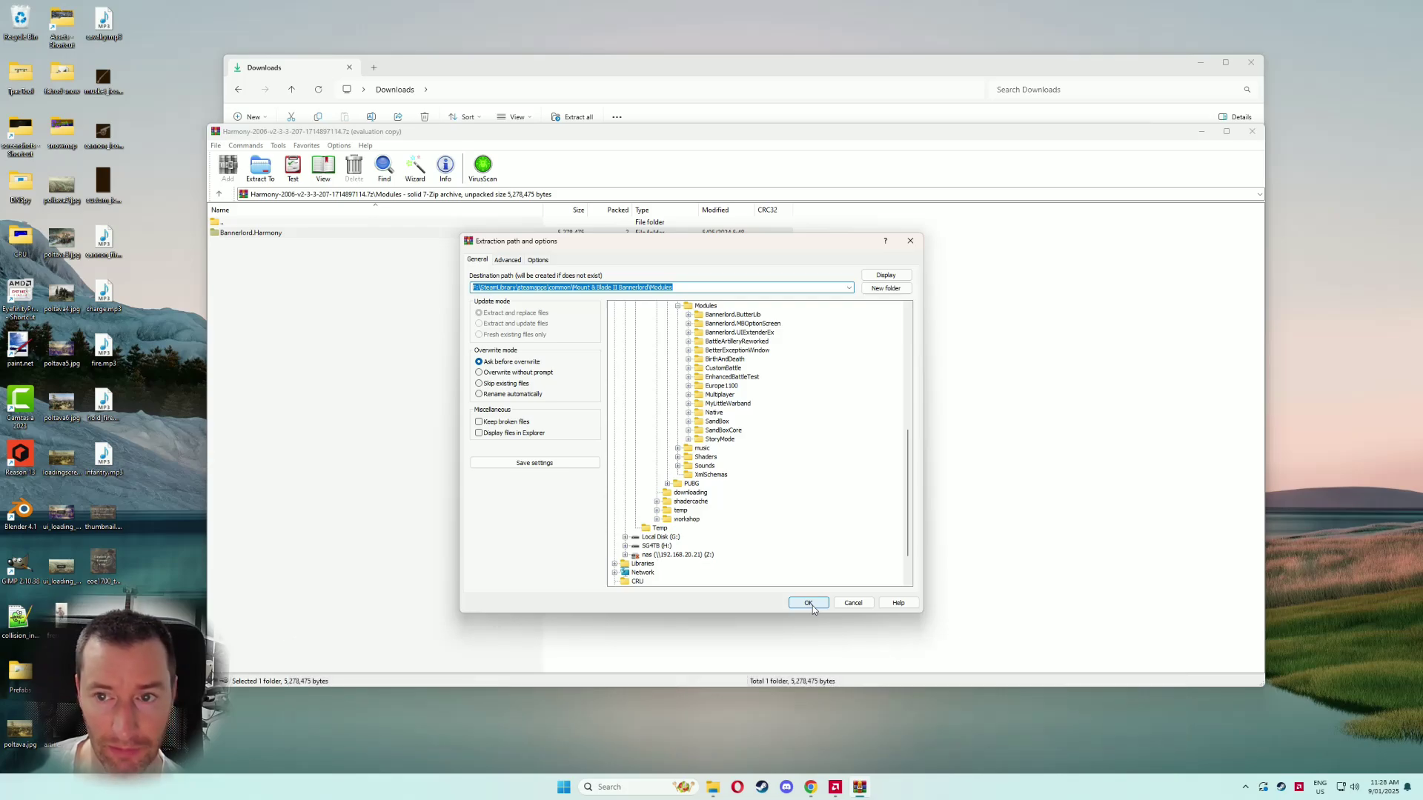
click(808, 603)
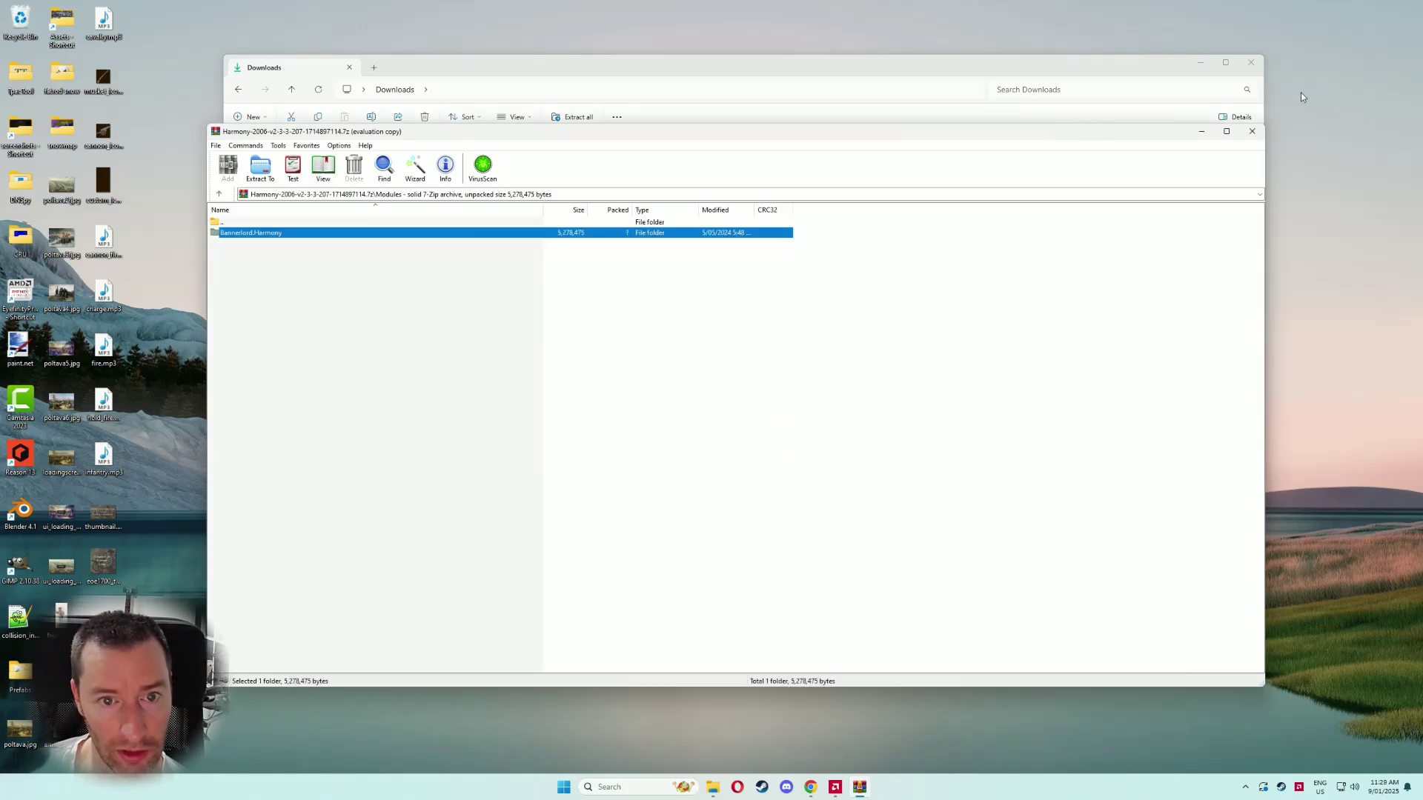
- Extract the EoE1700 archive into Bannerlord's Modules folder with WinRAR
click(1253, 131)
double_click(437, 167)
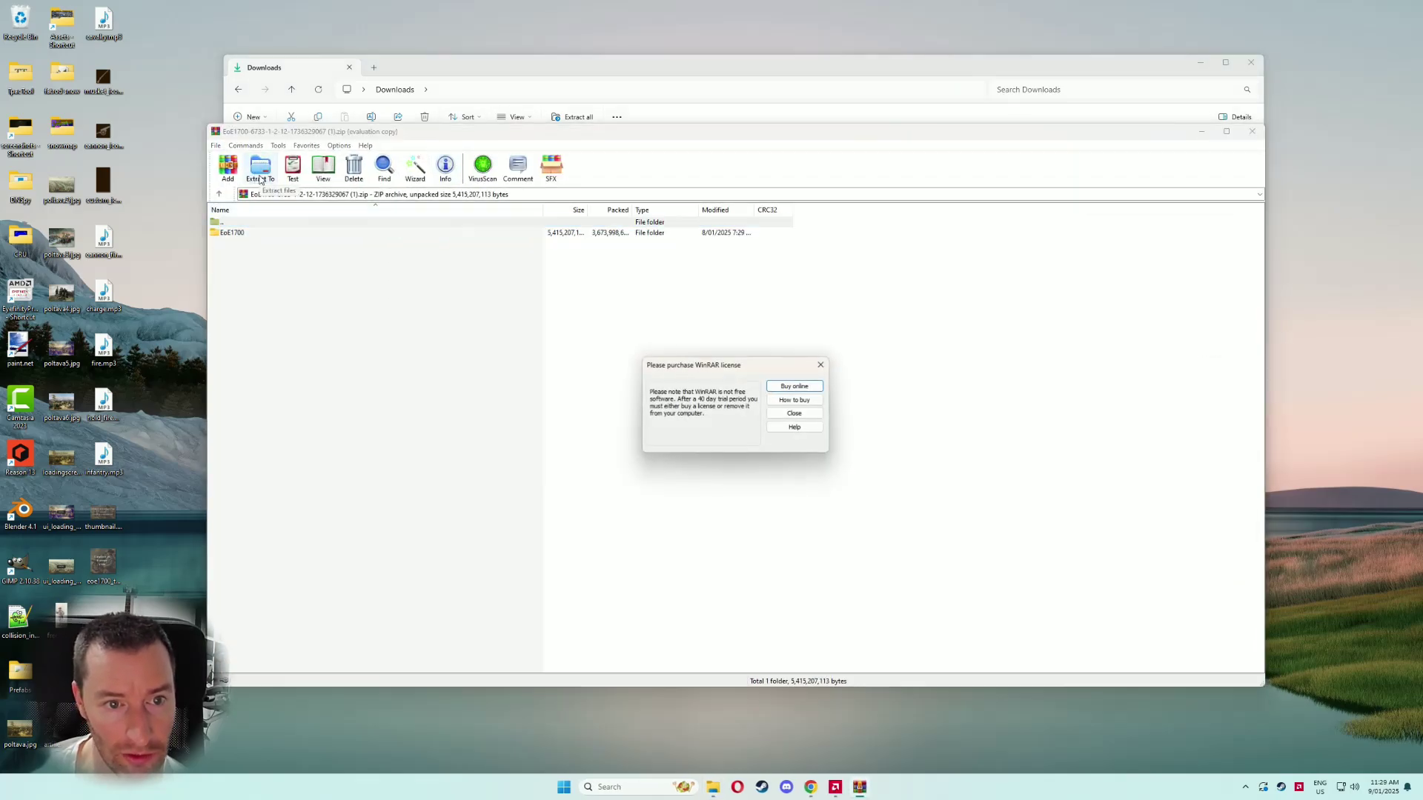
click(794, 413)
click(263, 178)
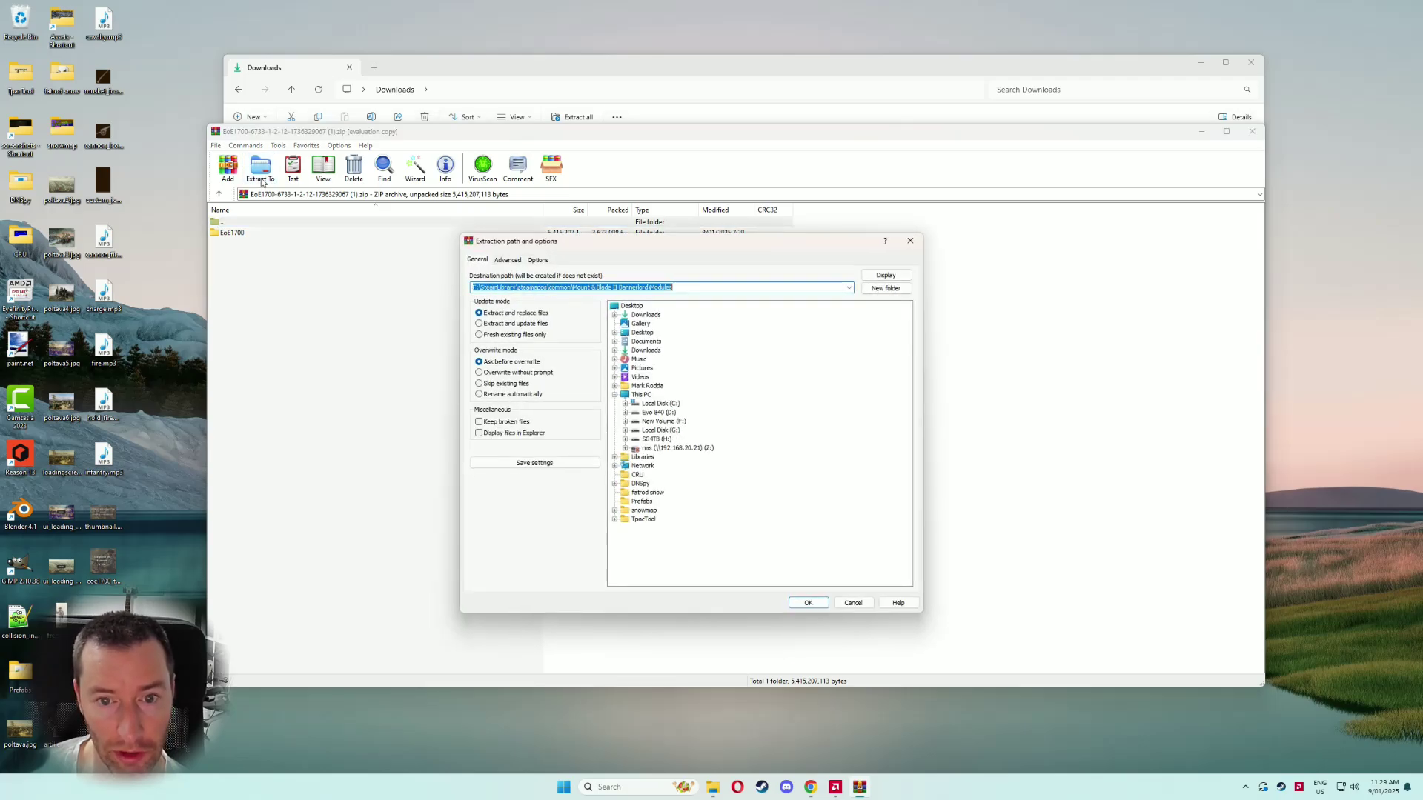
key(Return)
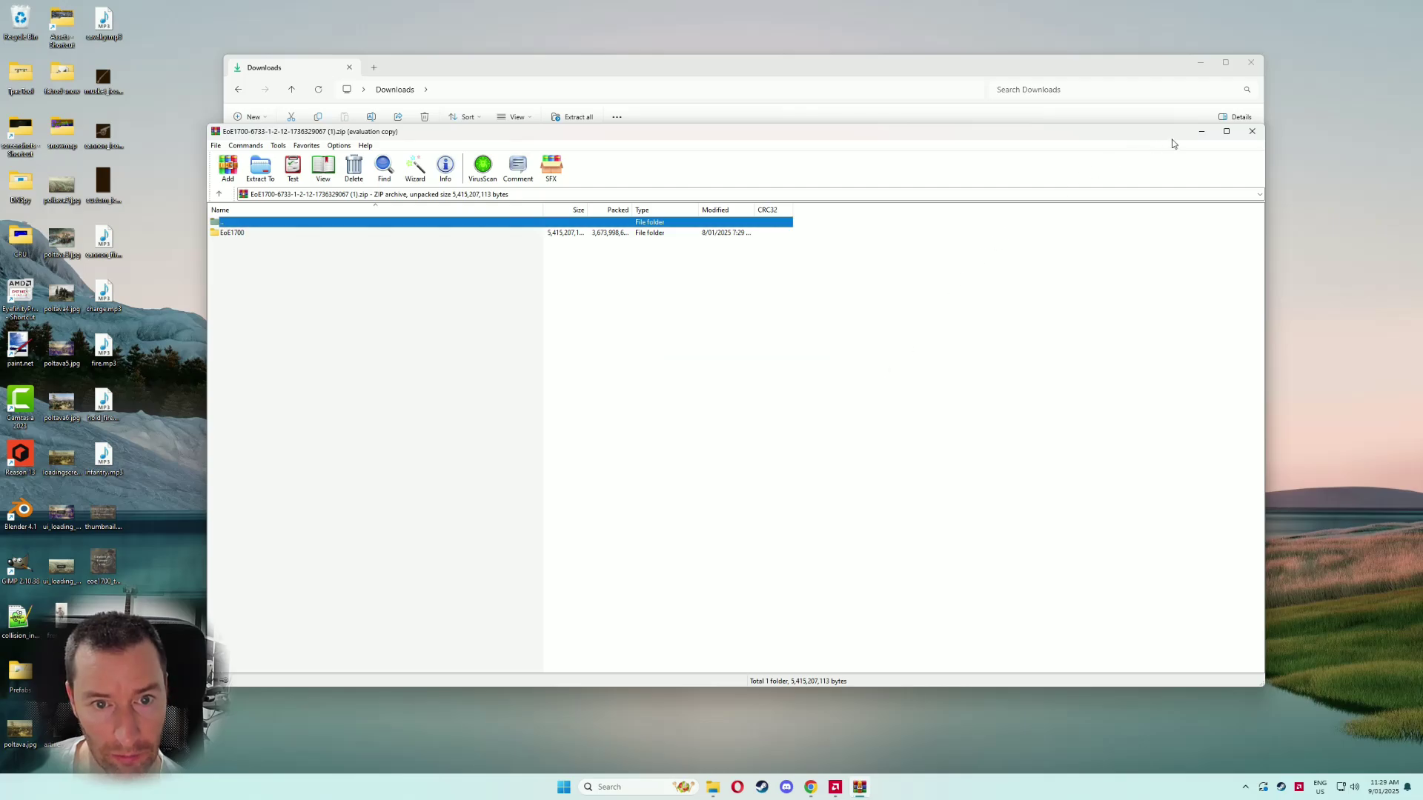
- Permanently delete both downloaded archives and go to the Modules folder
click(1252, 131)
drag(509, 254, 434, 164)
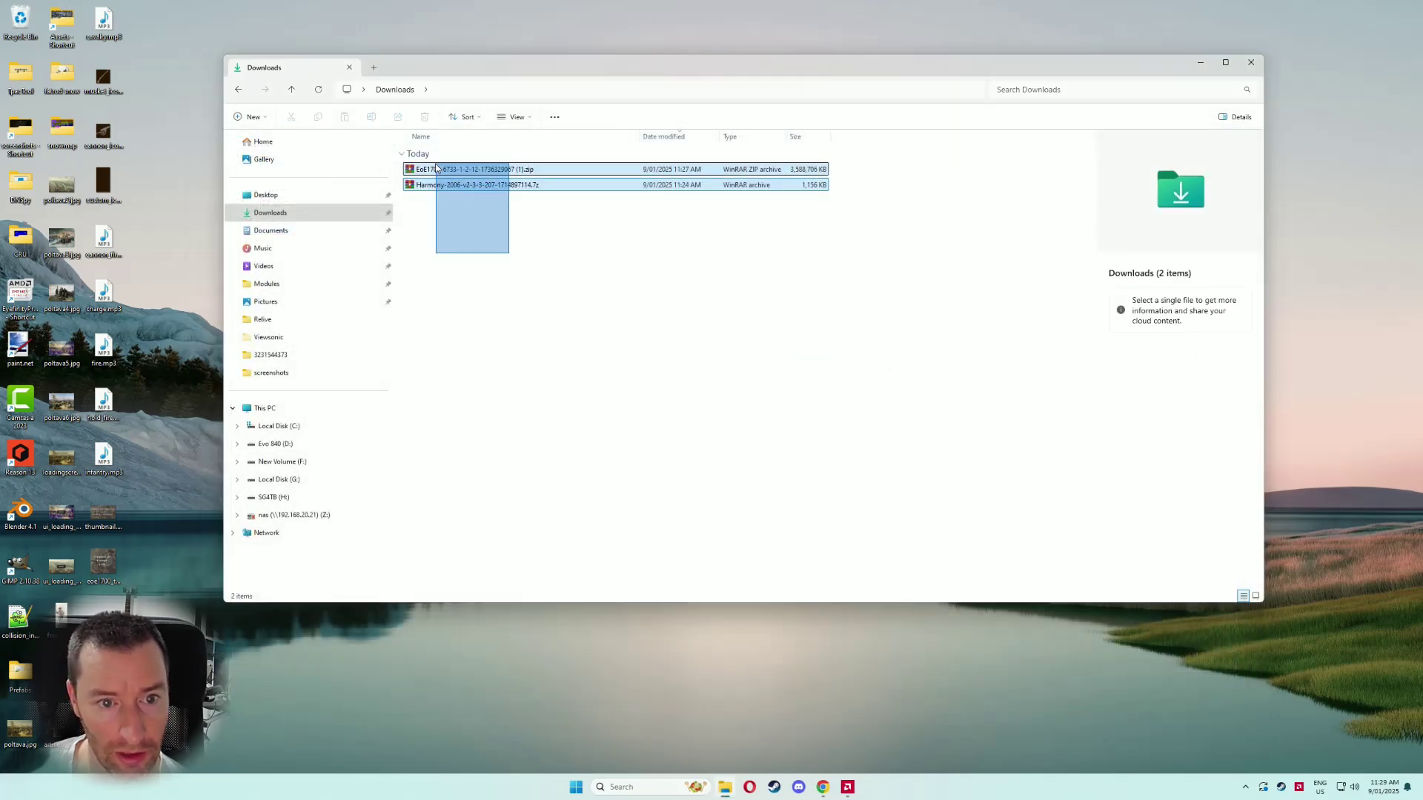
key(shift+Delete)
key(Return)
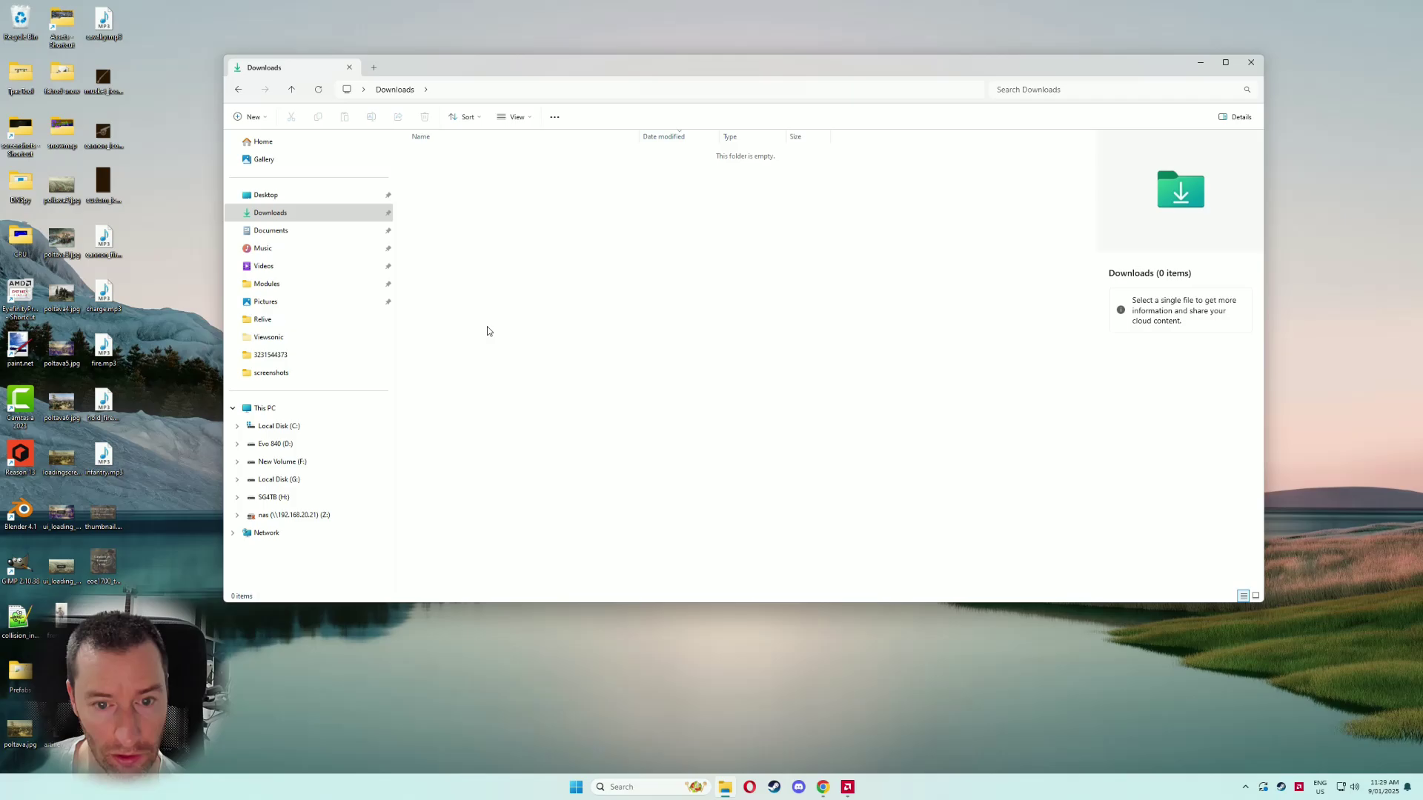
click(276, 287)
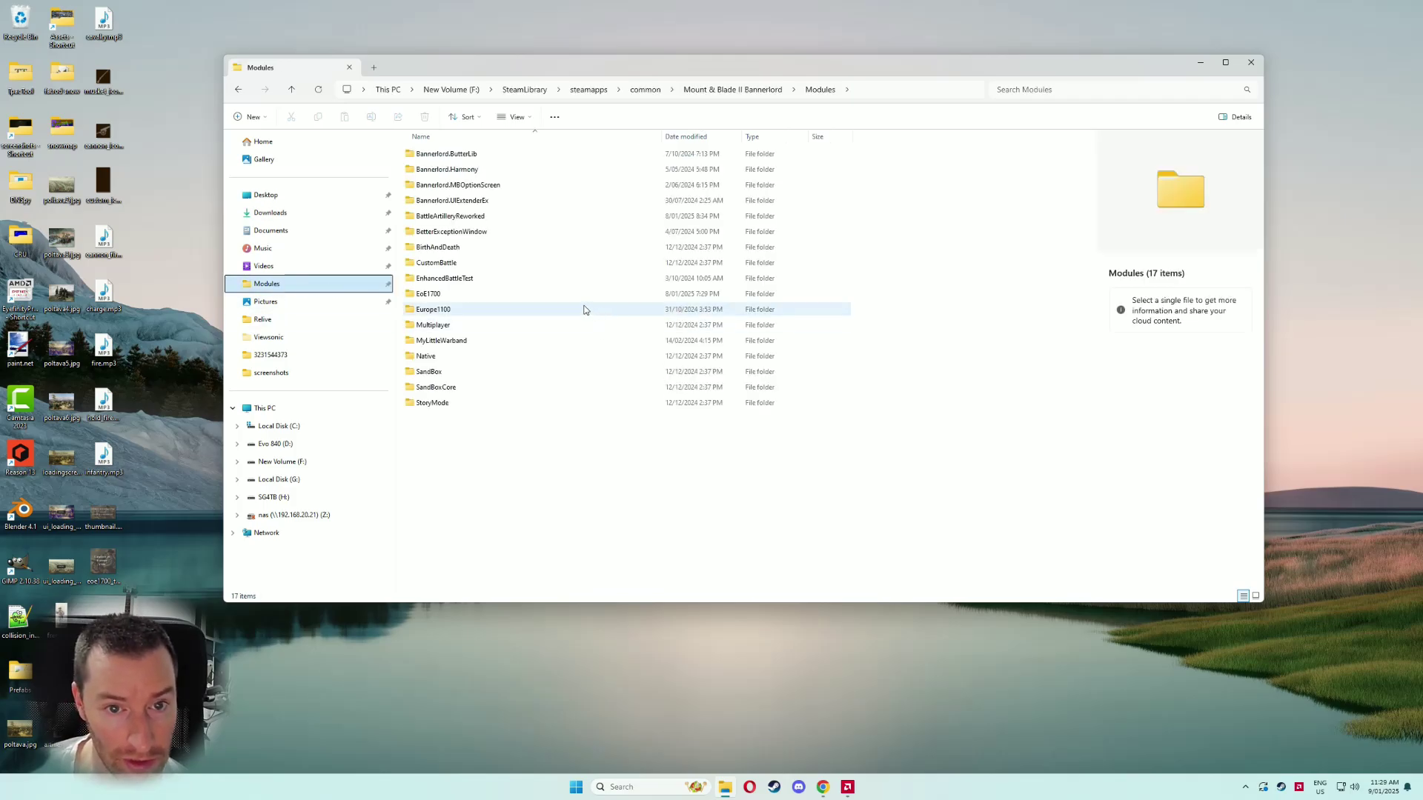
- Inspect the Bannerlord.Harmony and EoE1700 folders, then launch Bannerlord from Steam's tray
click(485, 170)
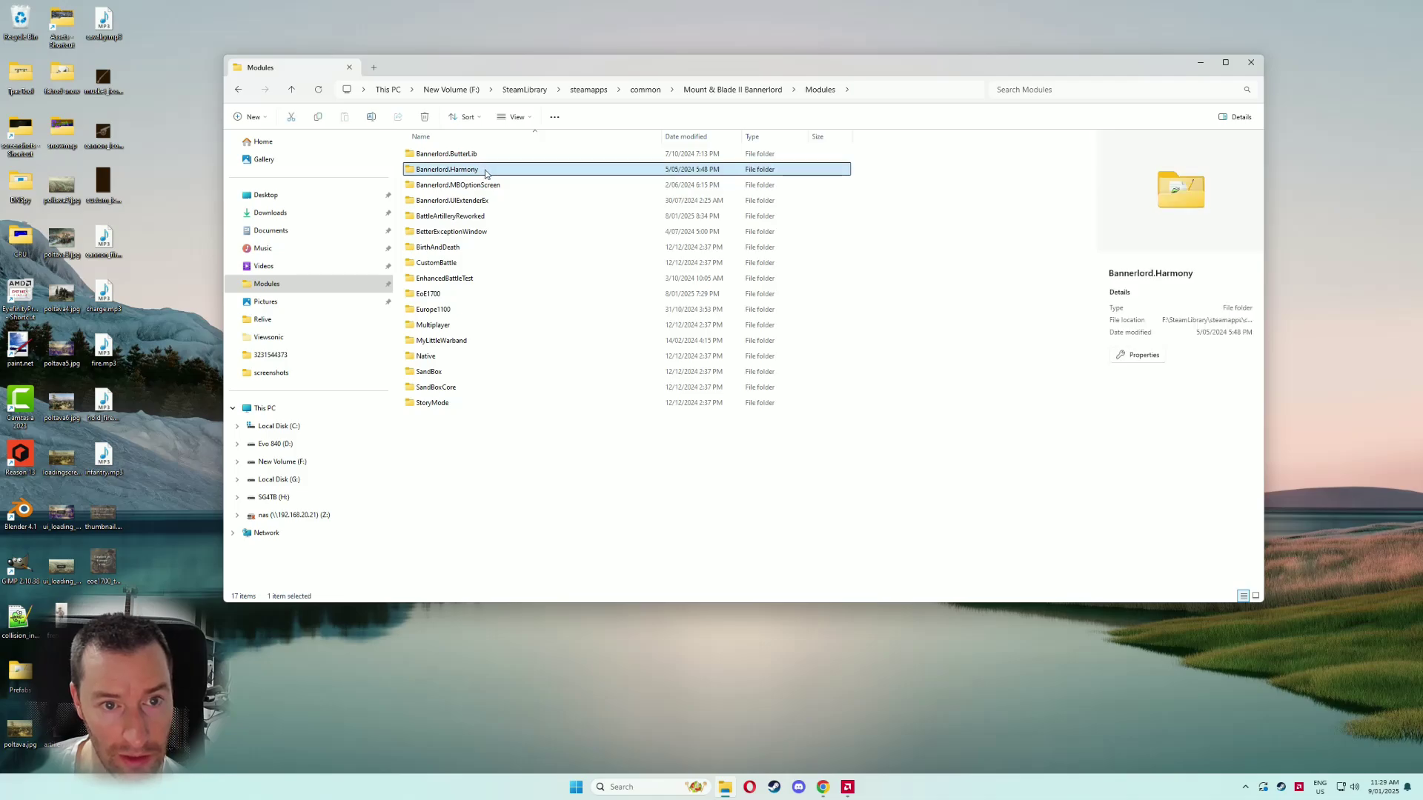
double_click(485, 170)
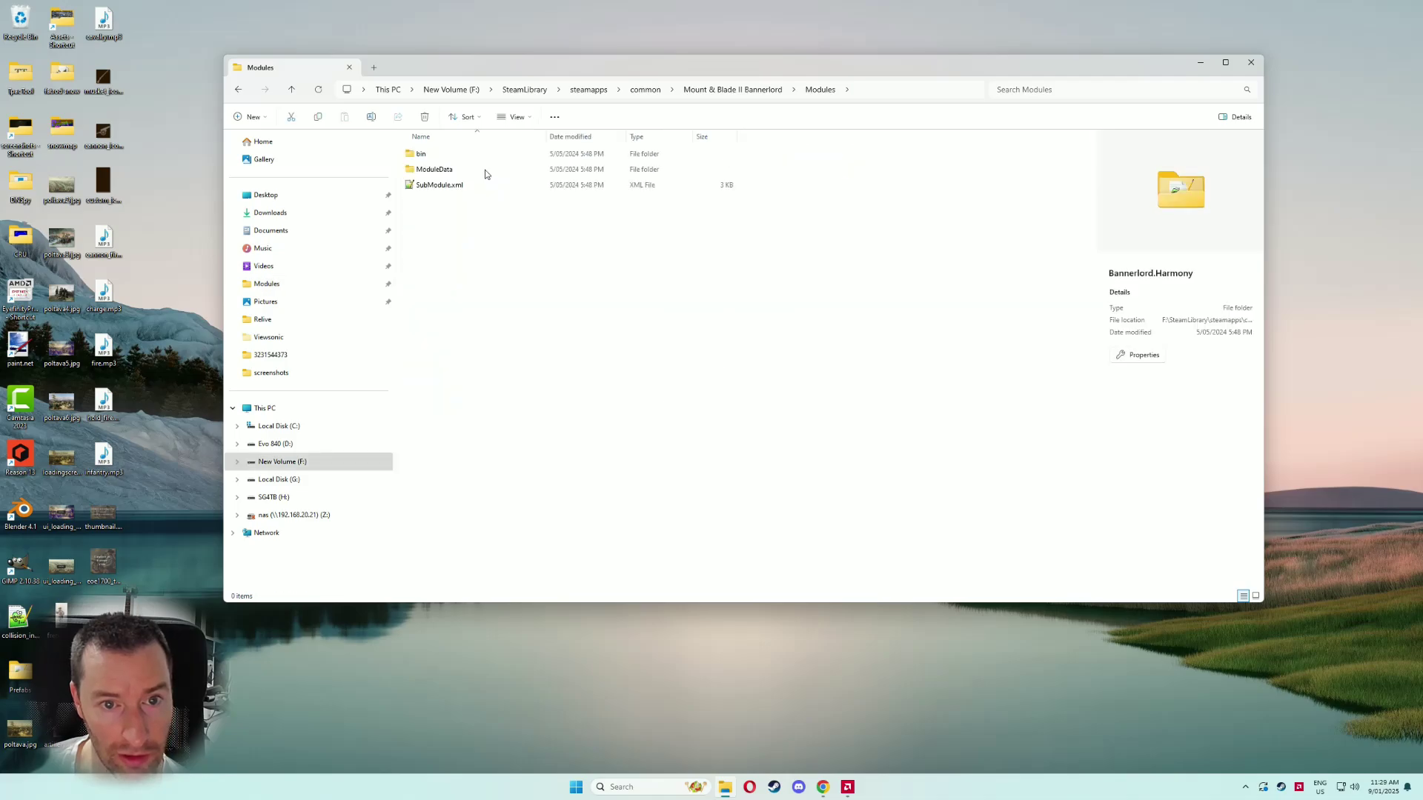
click(238, 92)
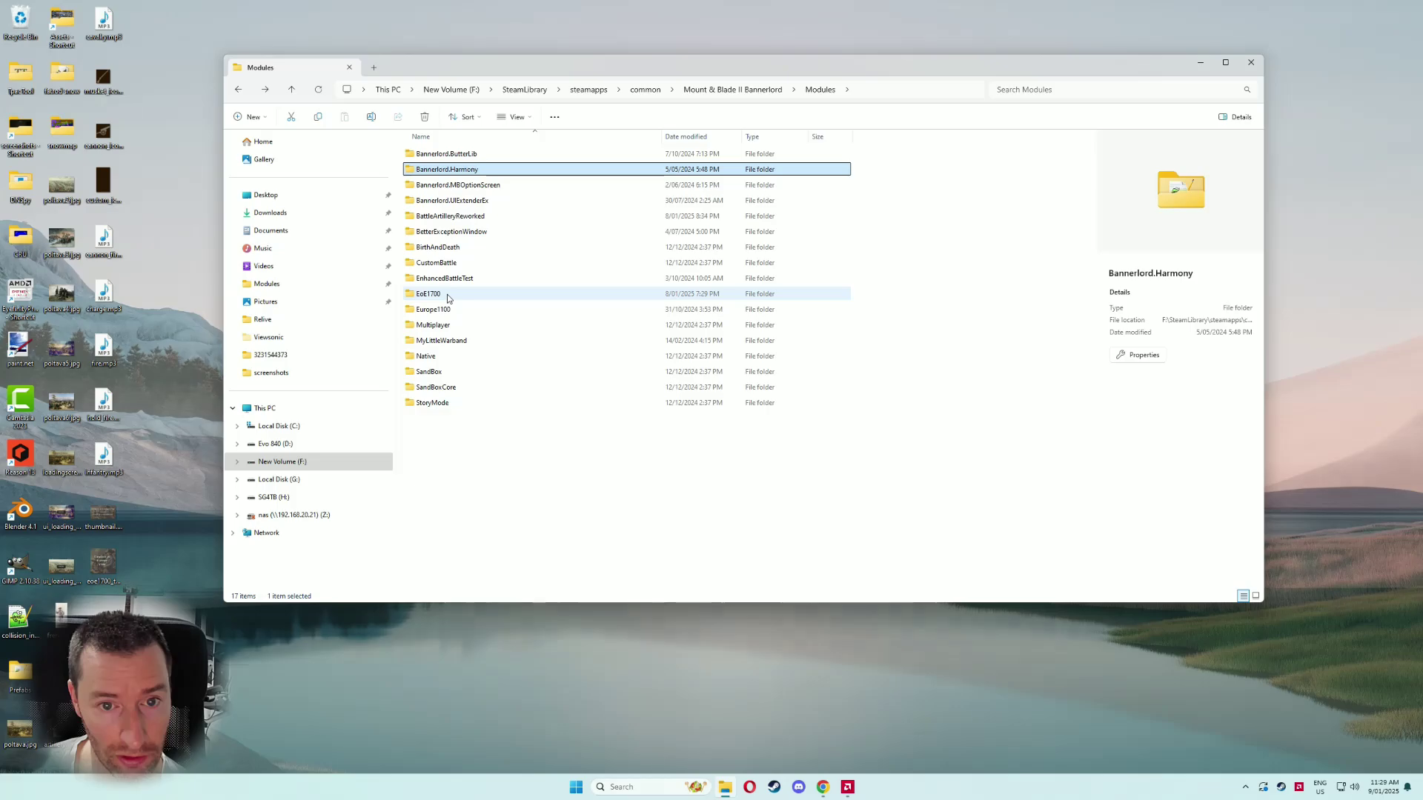
double_click(450, 295)
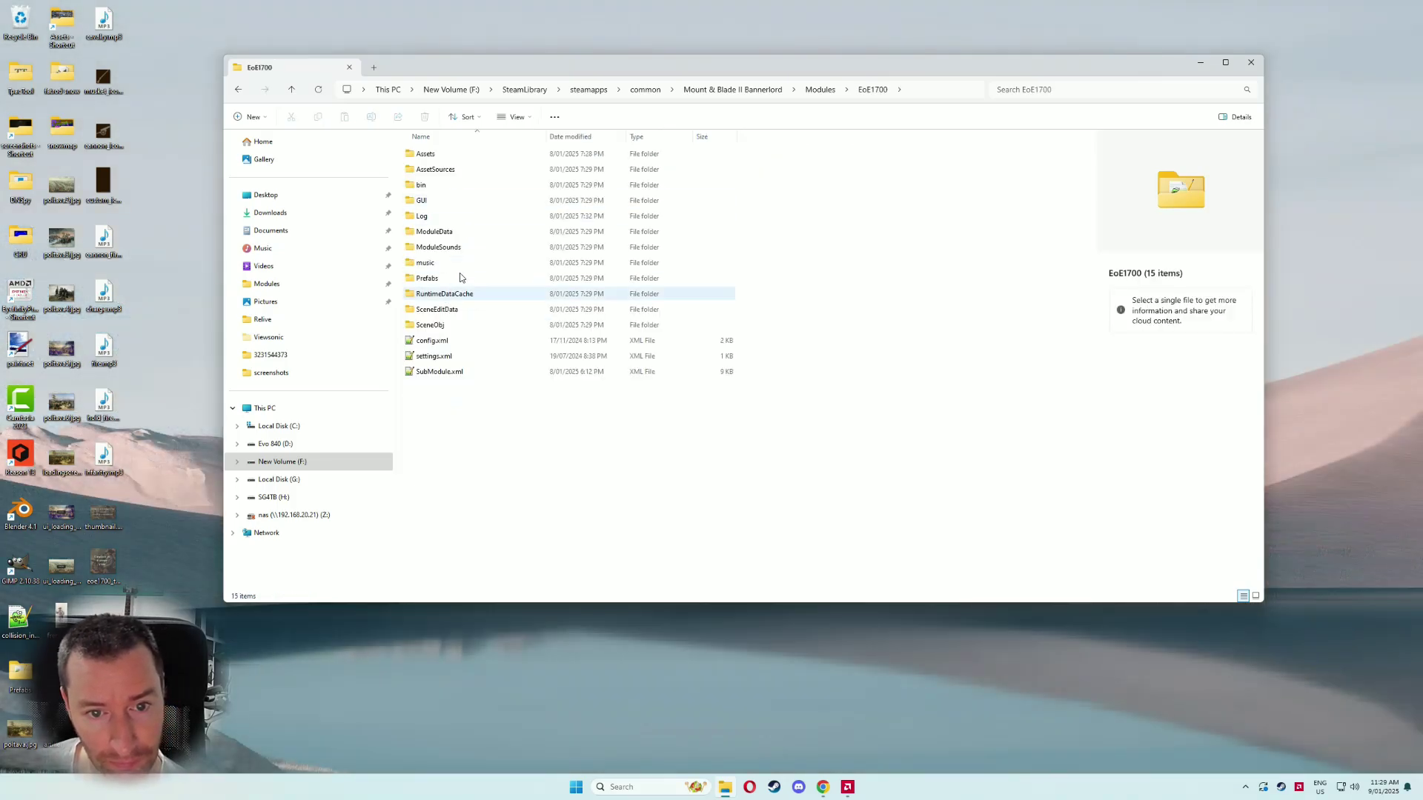
click(238, 92)
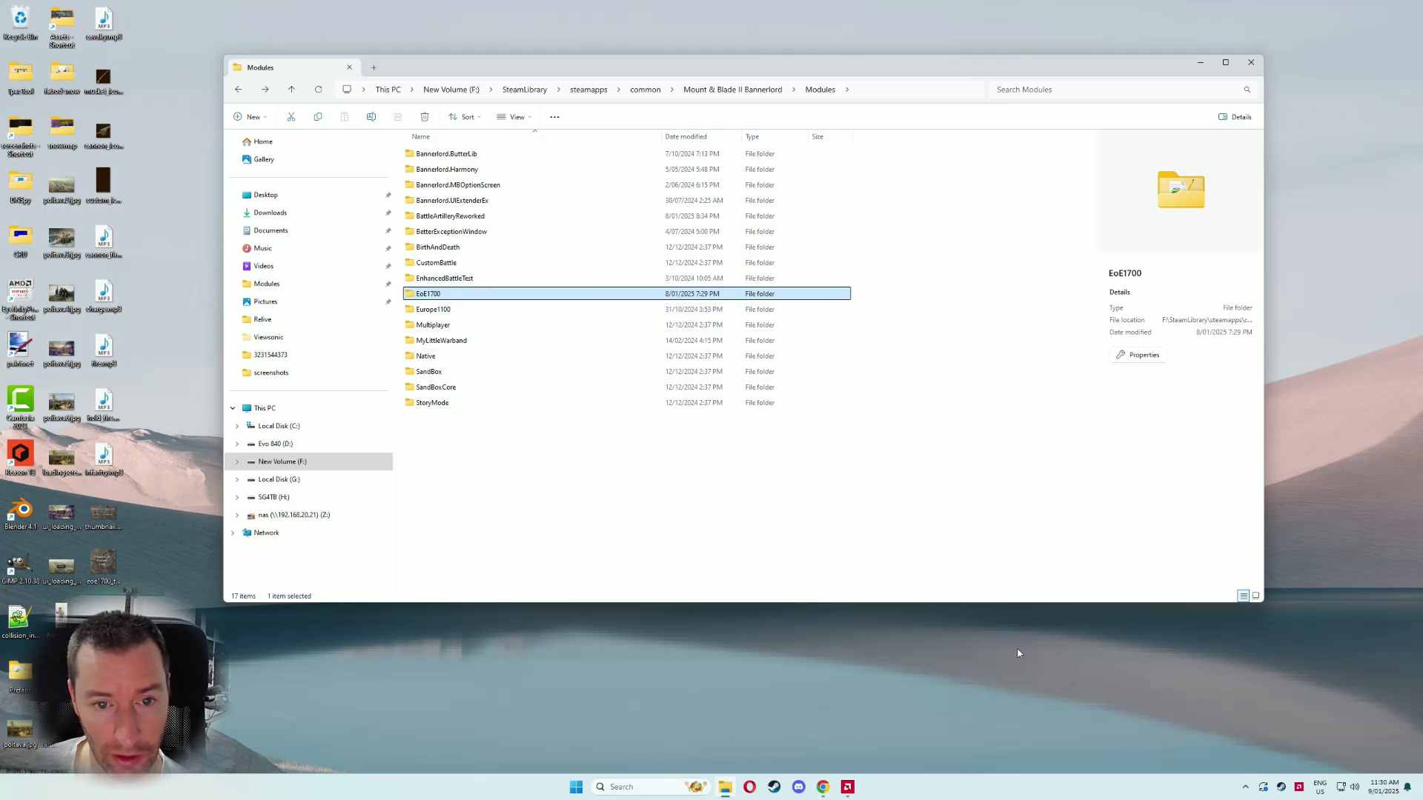
right_click(1280, 784)
click(1171, 546)
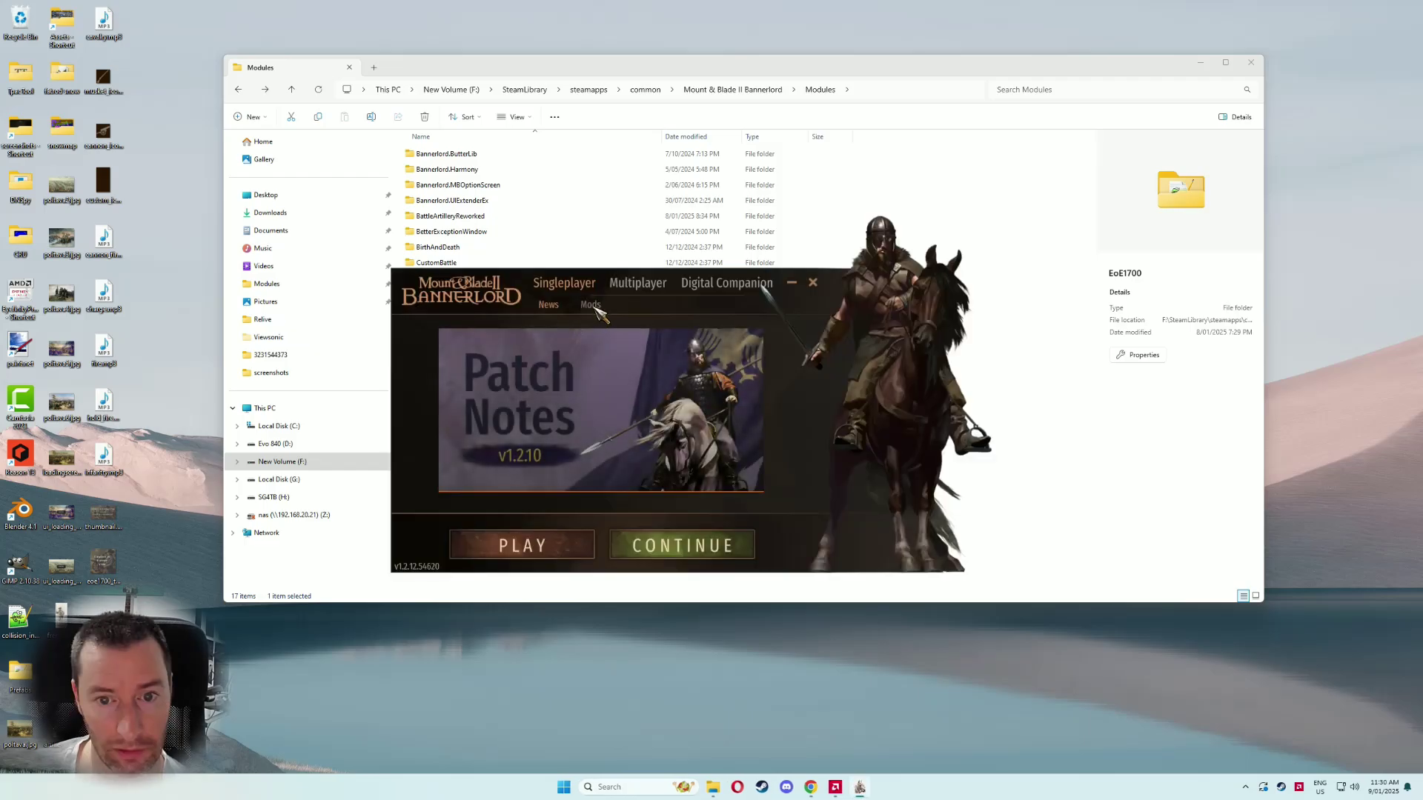
- Play with Empires of Europe 1700 ticked in Mods and accept the caution dialog
click(592, 306)
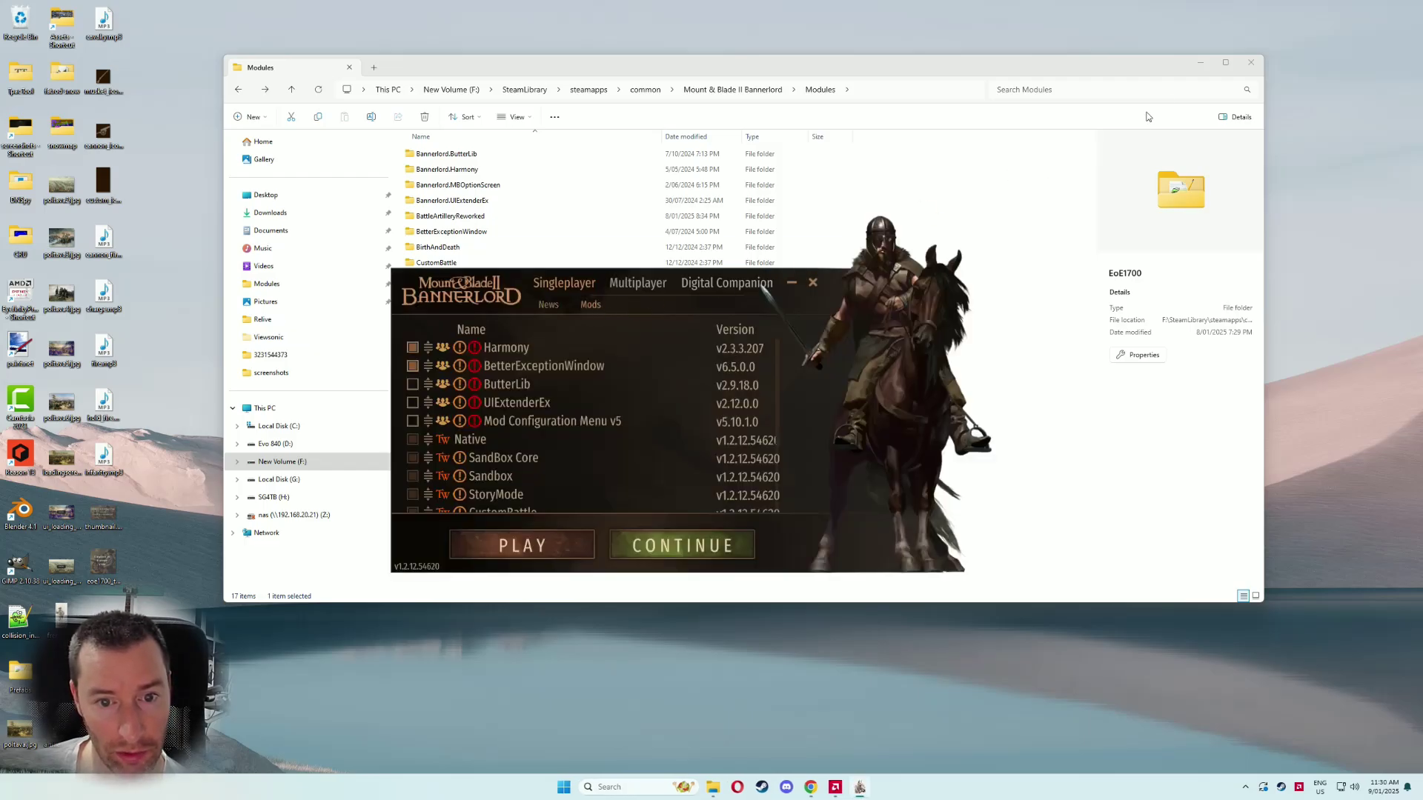
click(1251, 62)
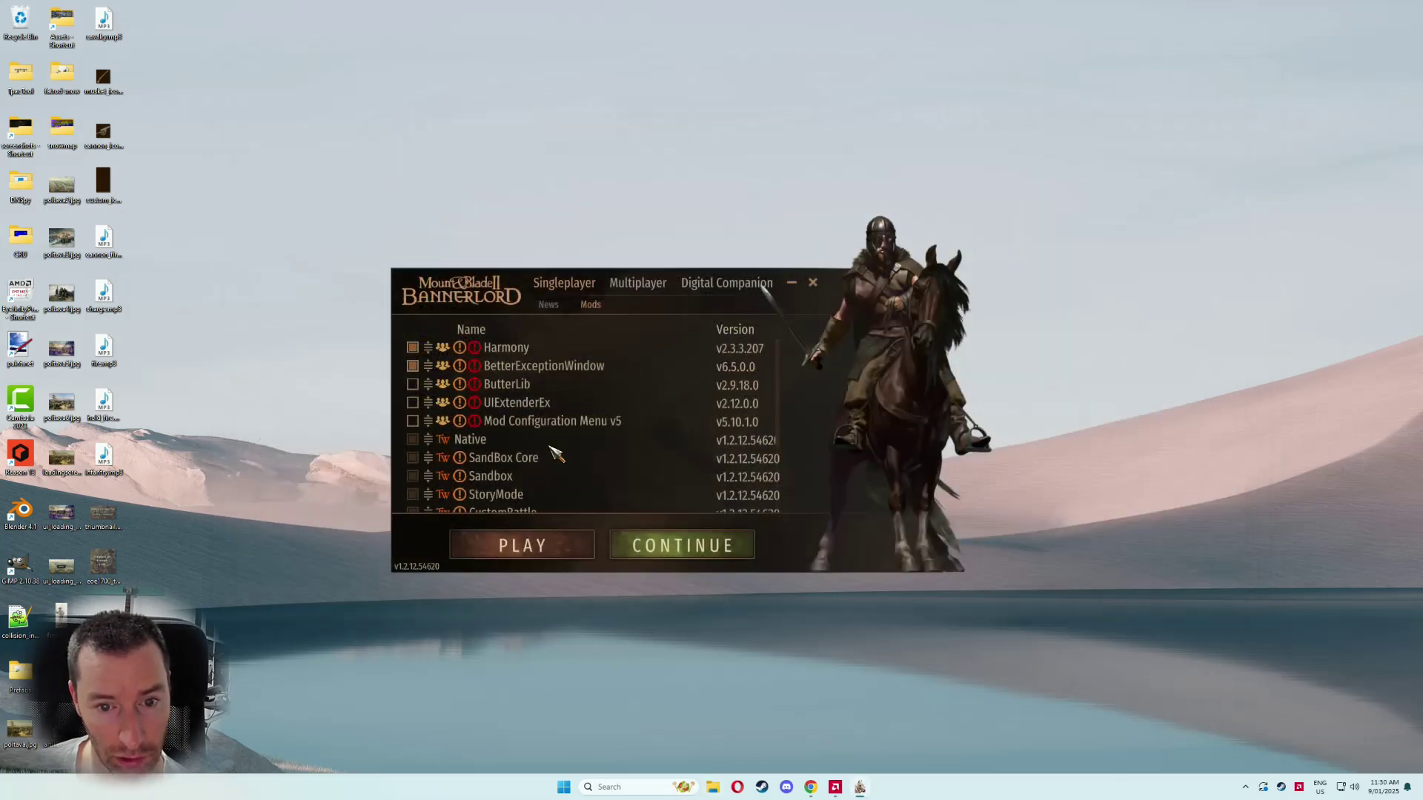
scroll(552, 455, down, 3)
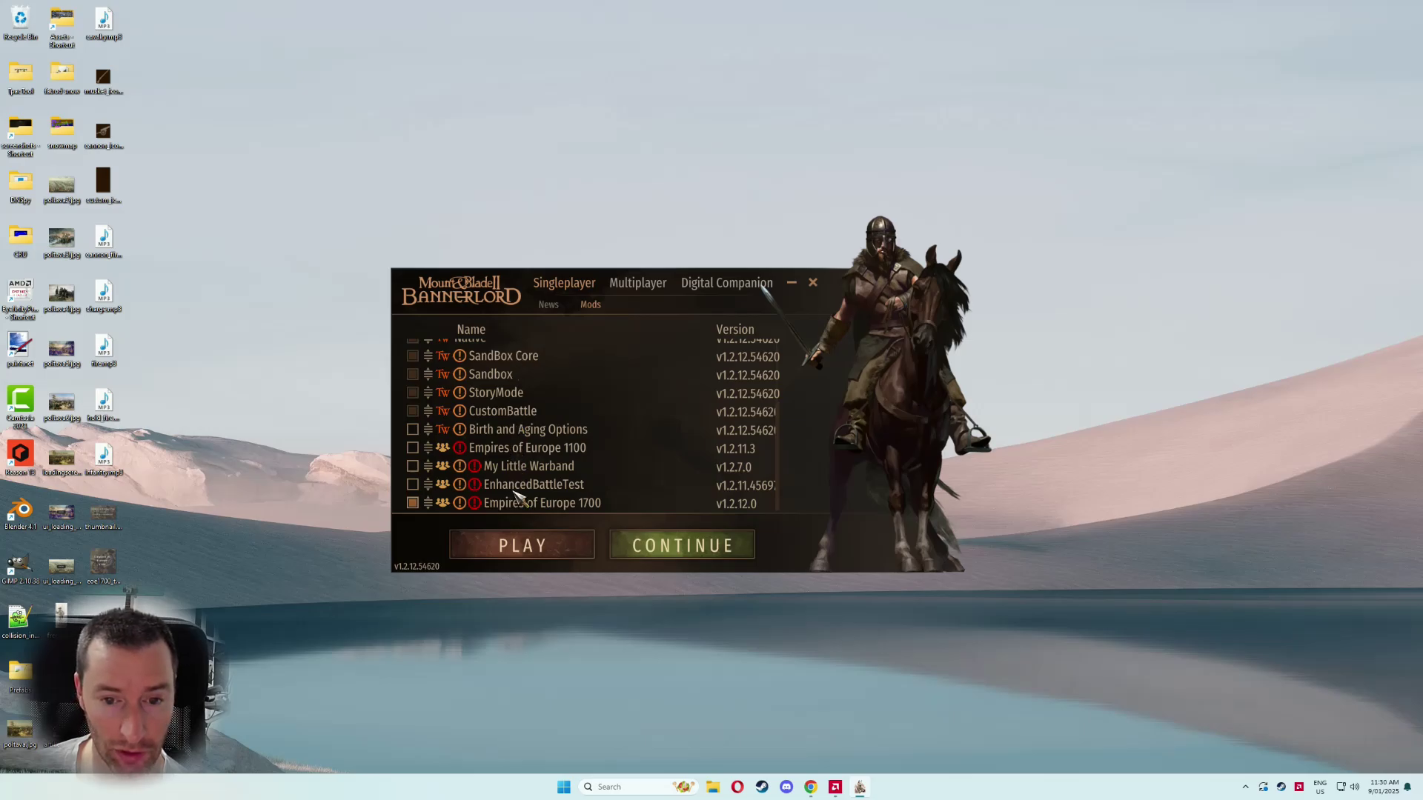
click(547, 549)
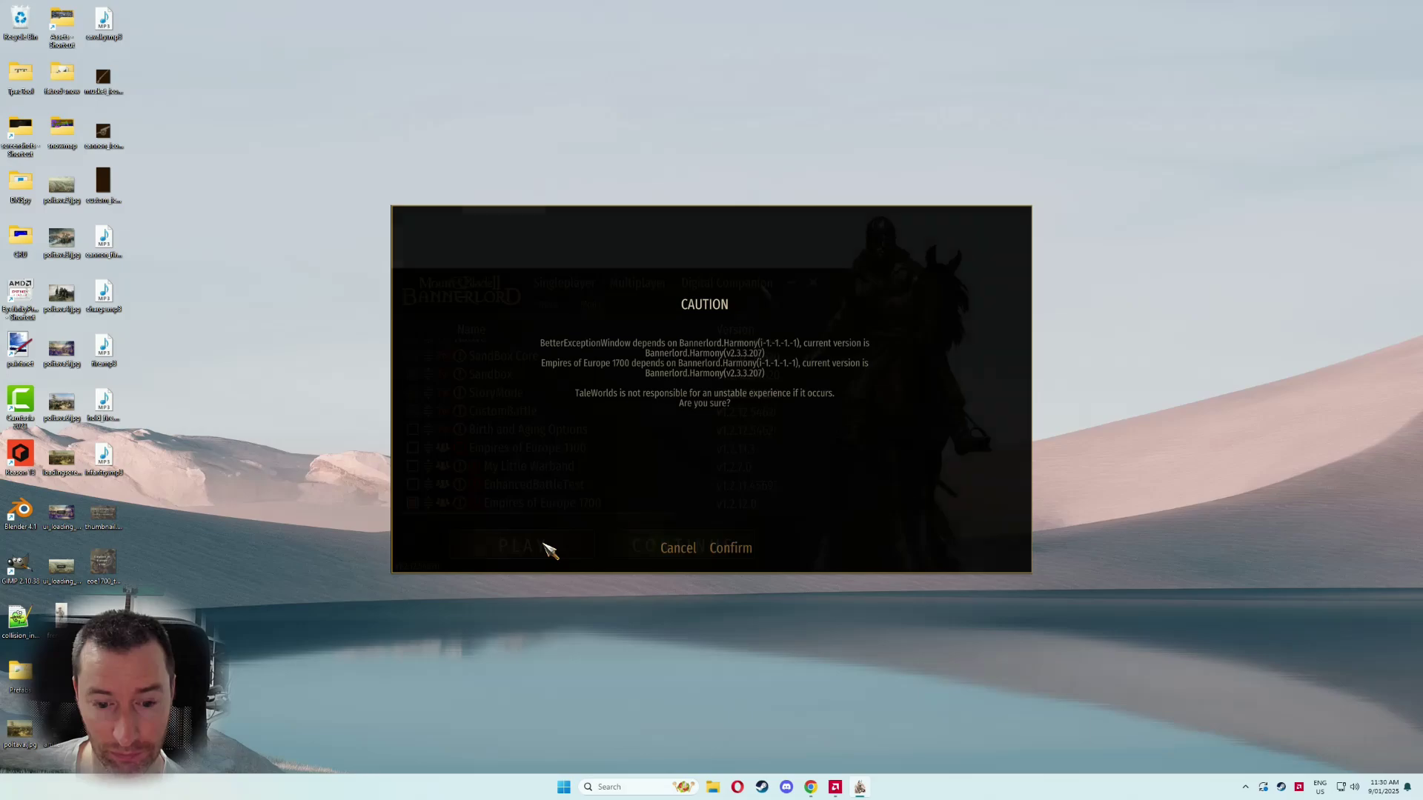
click(730, 548)
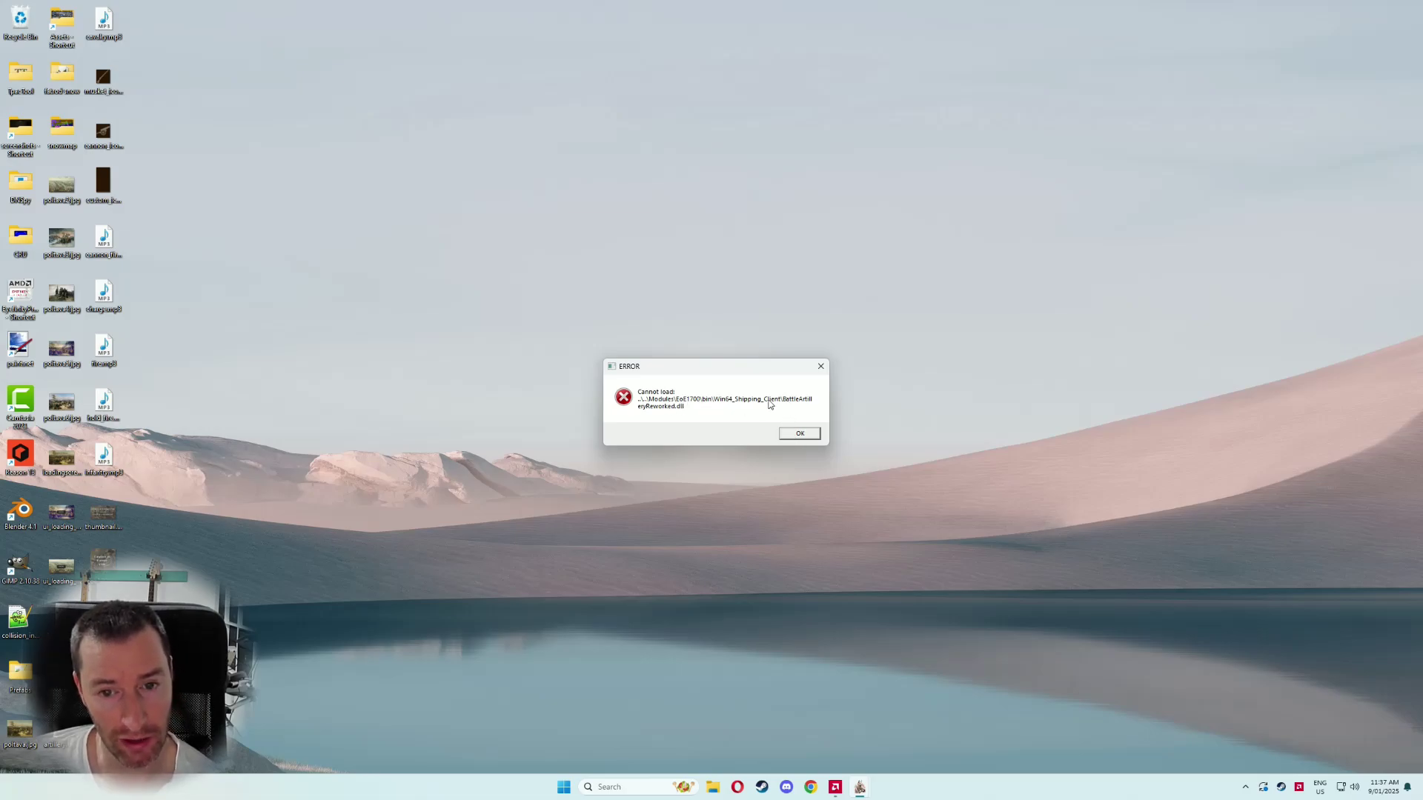
- Dismiss the DLL load error and browse to Modules\EoE1700\bin\Win64_Shipping_Client in File Explorer
click(806, 434)
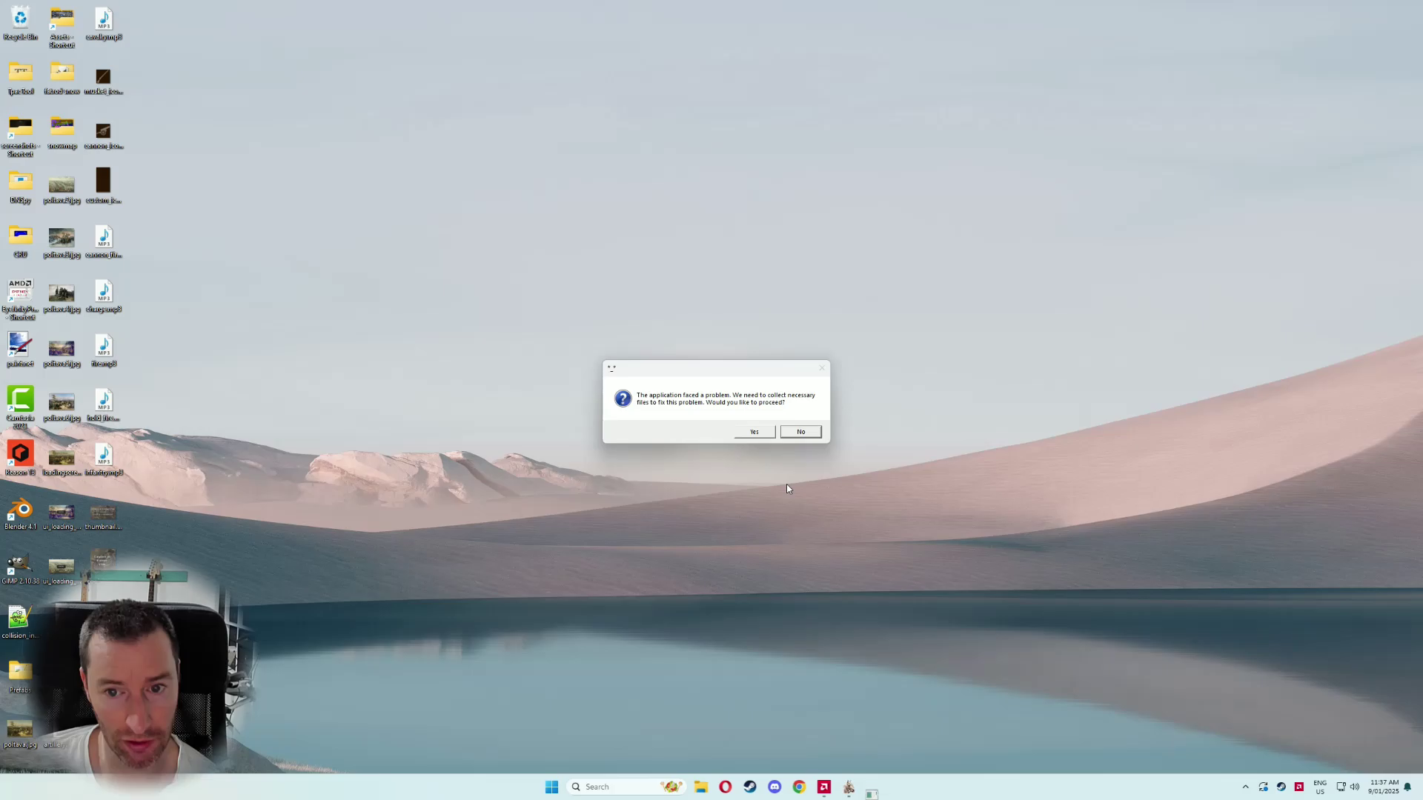
click(799, 431)
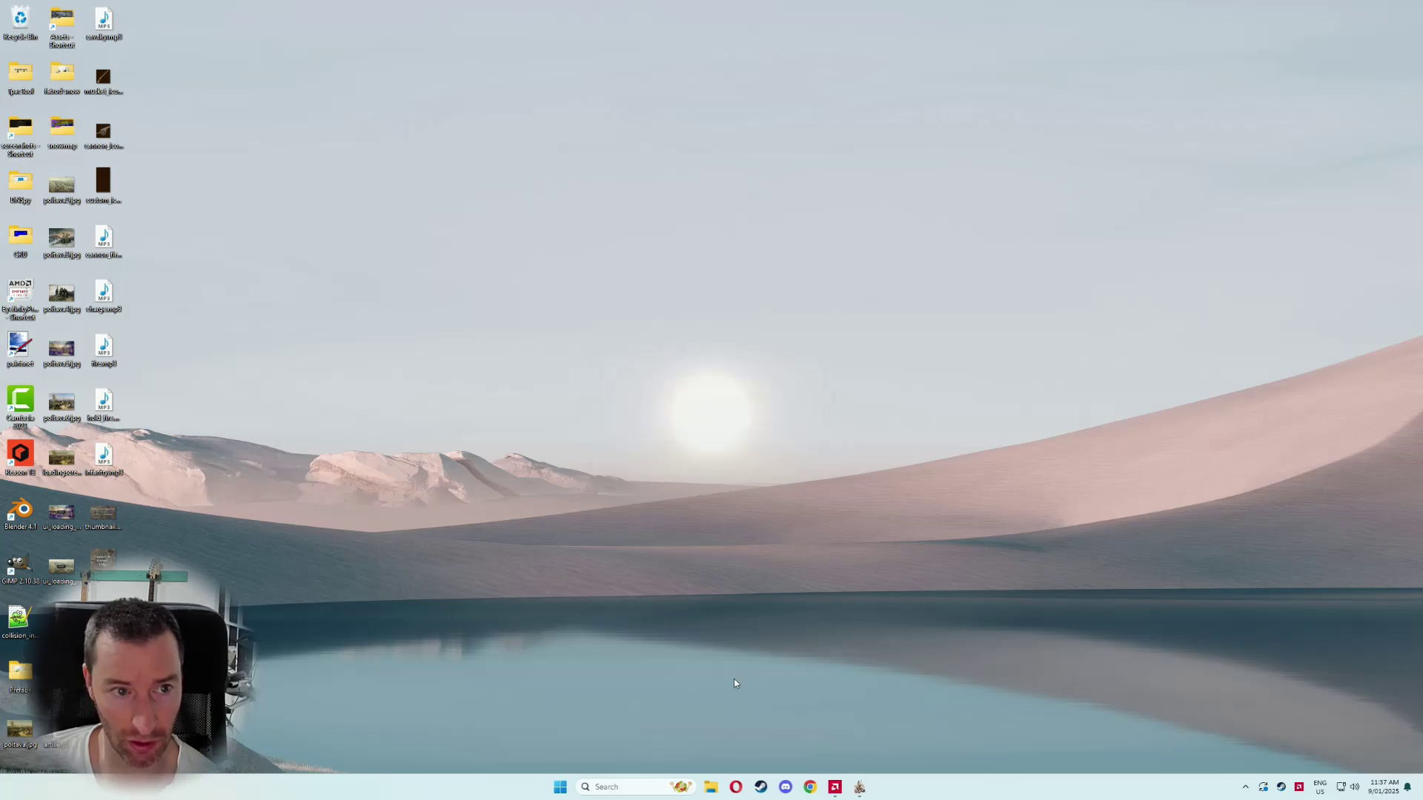
click(711, 790)
click(270, 287)
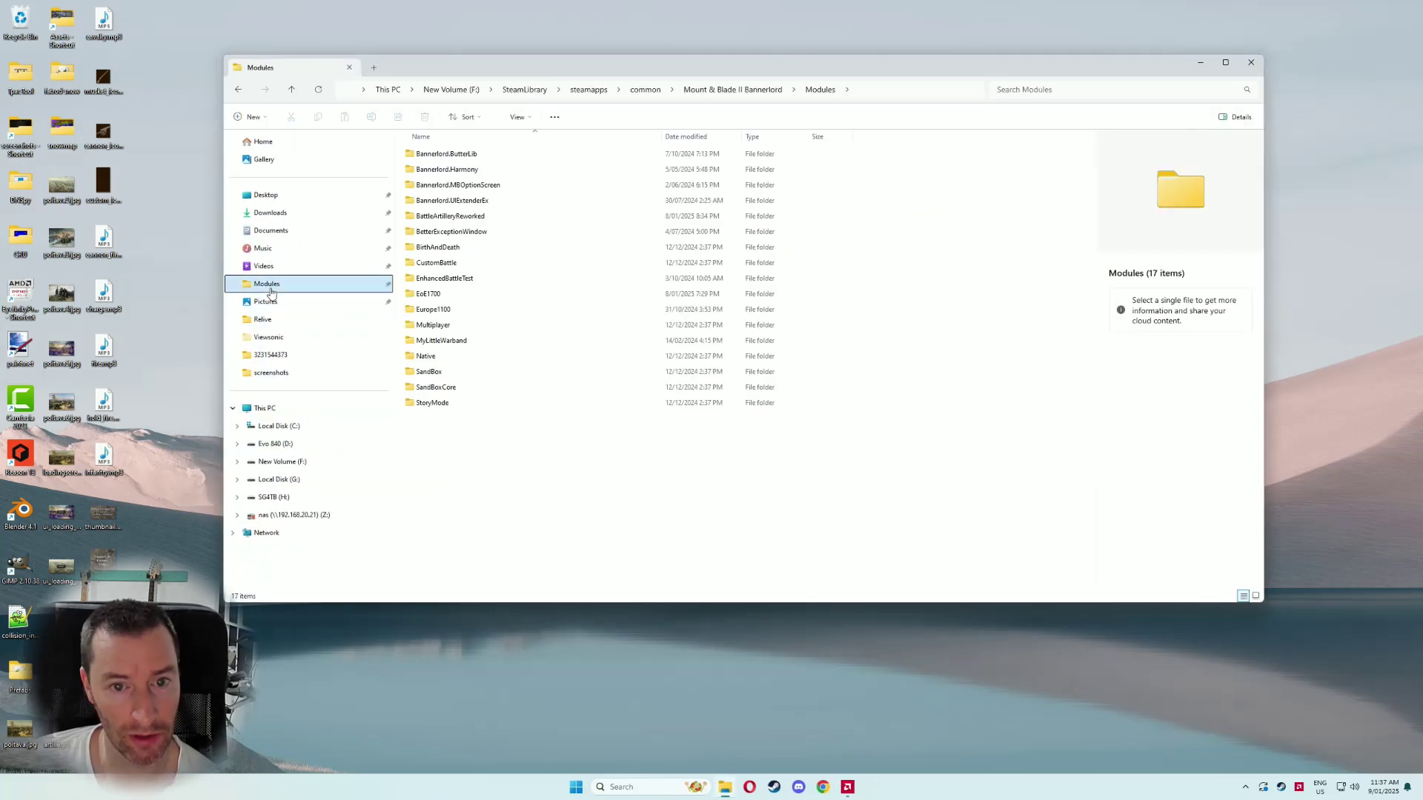
double_click(443, 294)
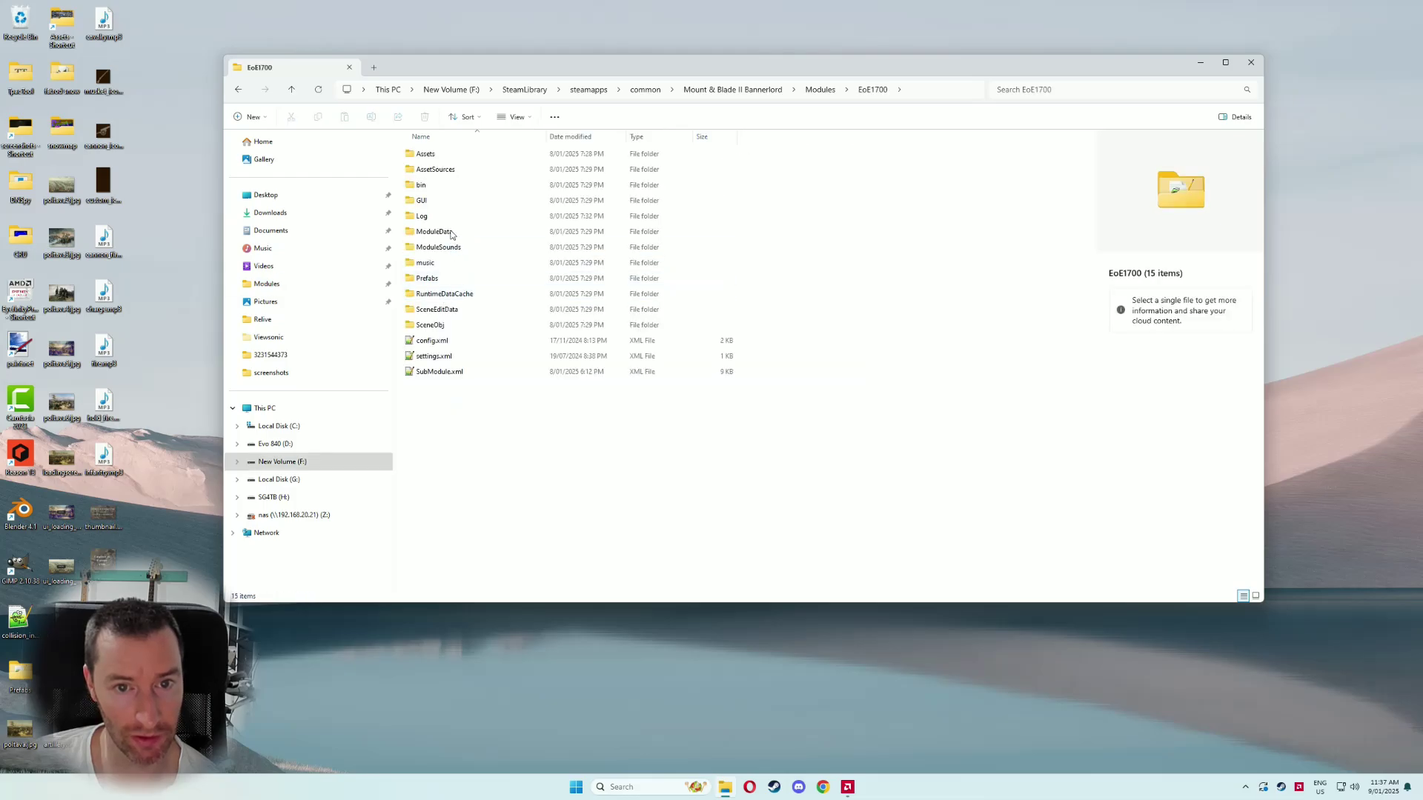
double_click(439, 185)
double_click(454, 155)
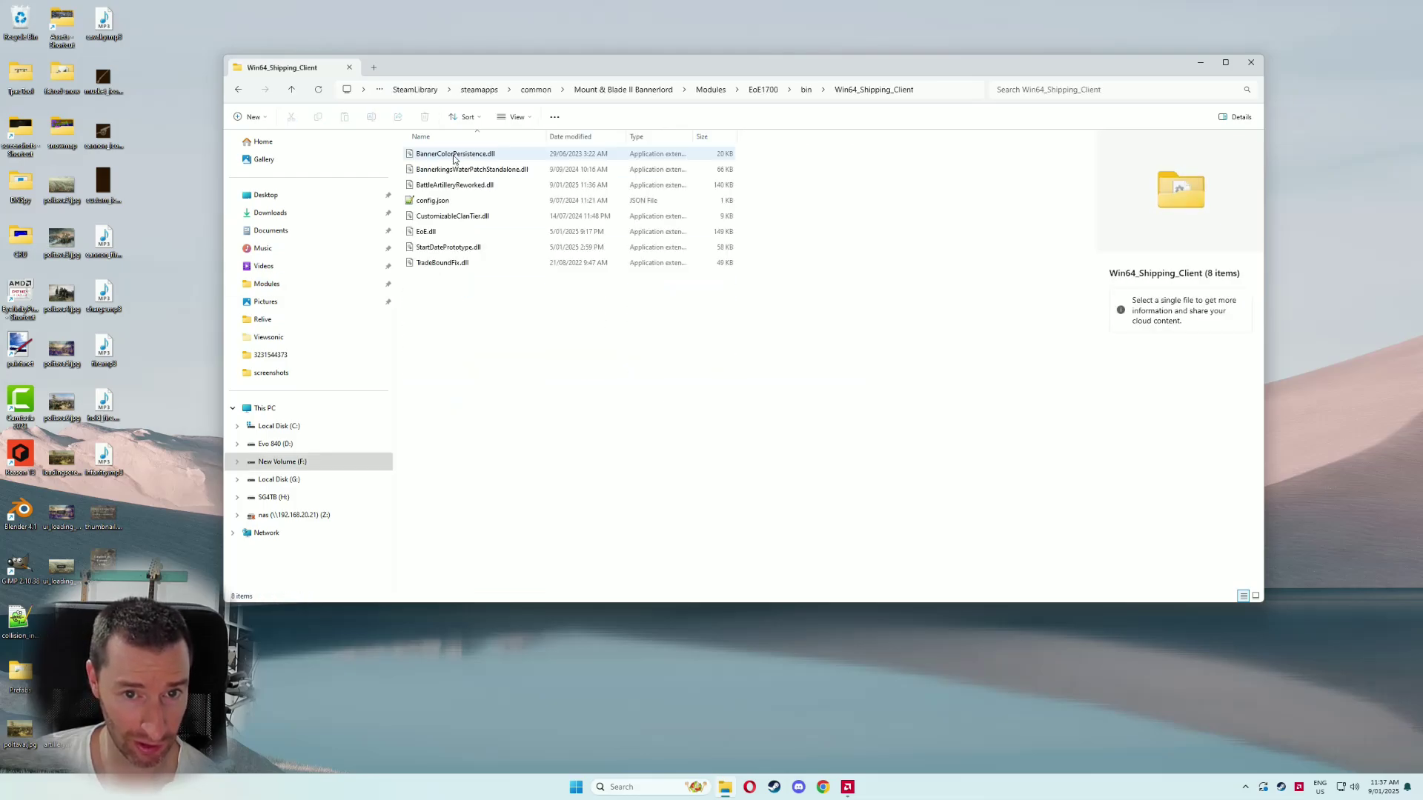
- Unblock BattleArtilleryReworked.dll in its Properties, apply, and close File Explorer
click(463, 187)
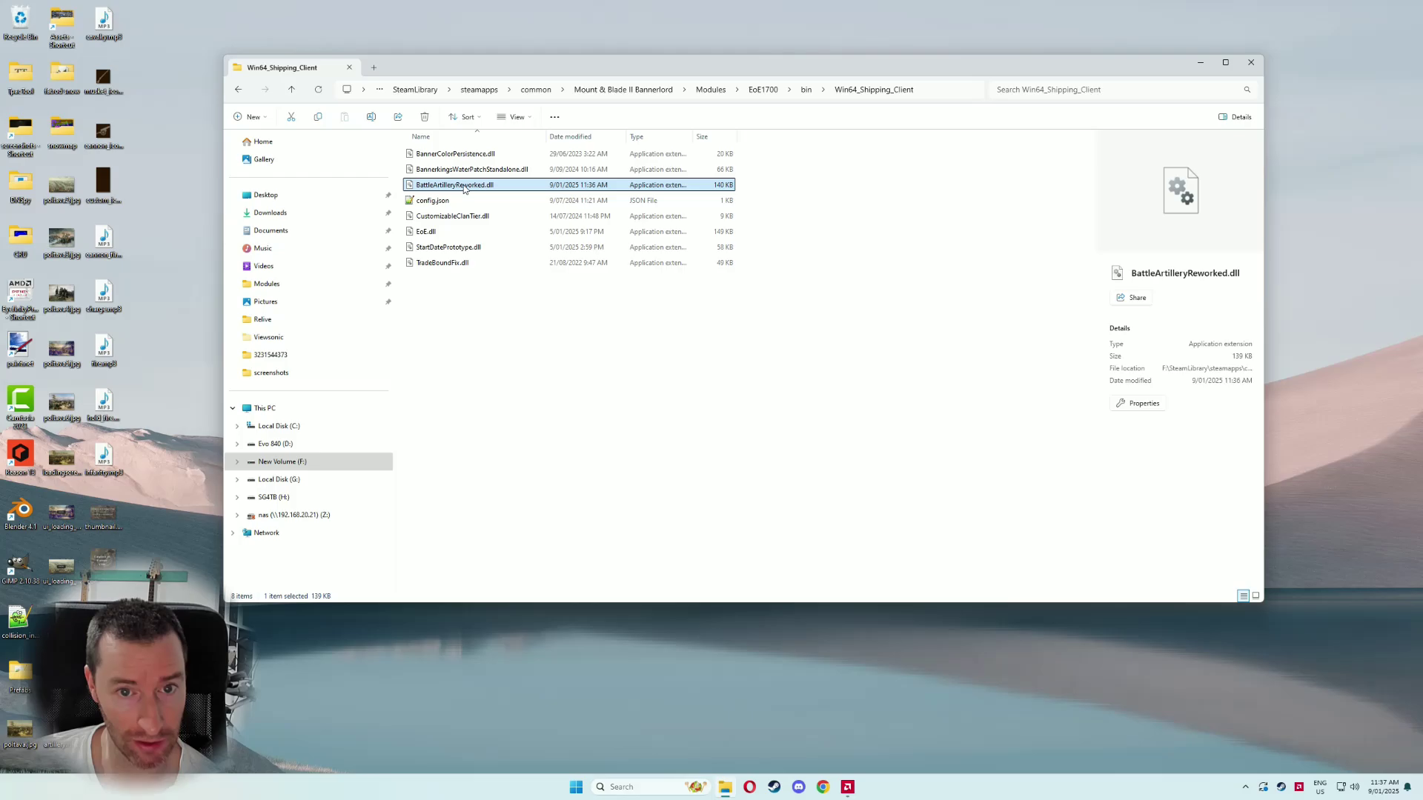
right_click(464, 188)
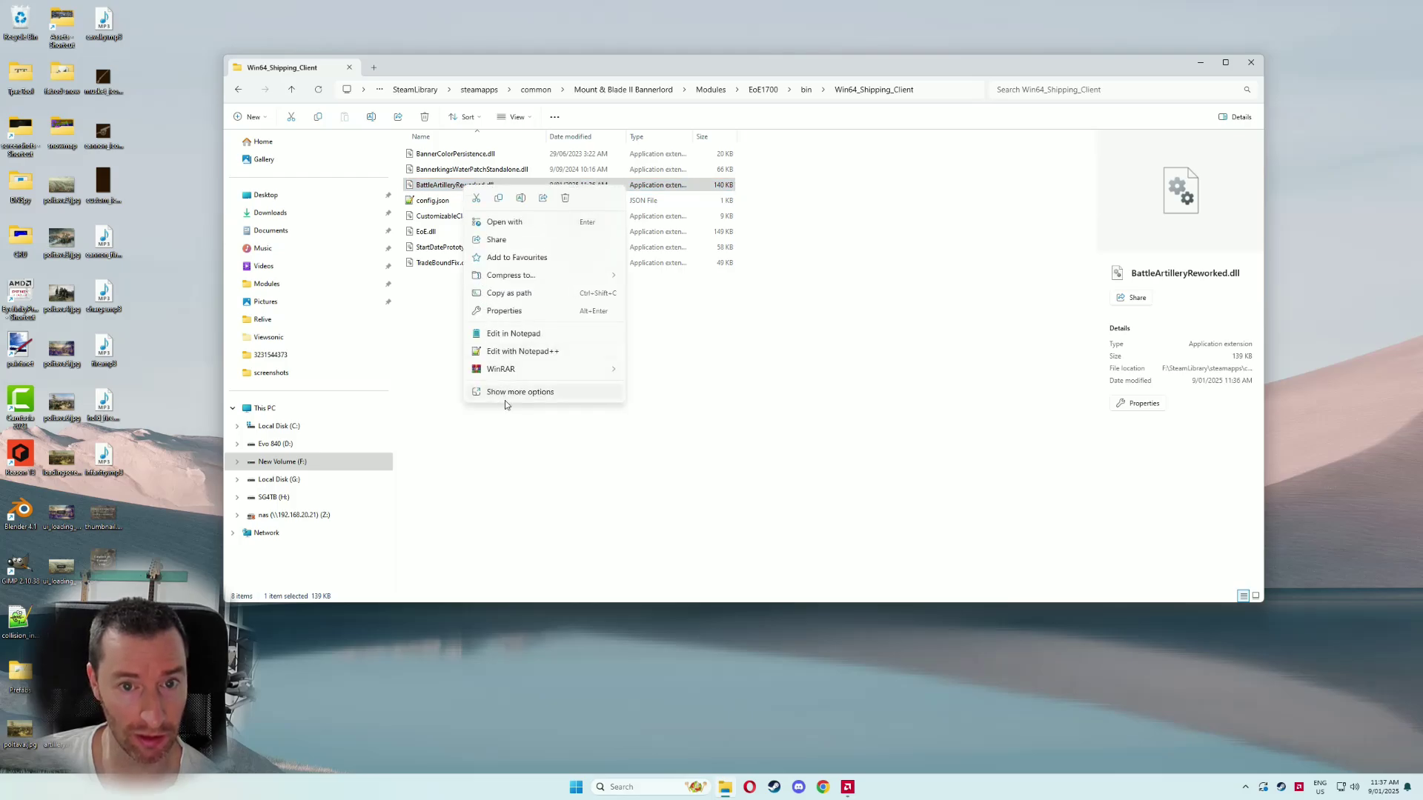
click(497, 312)
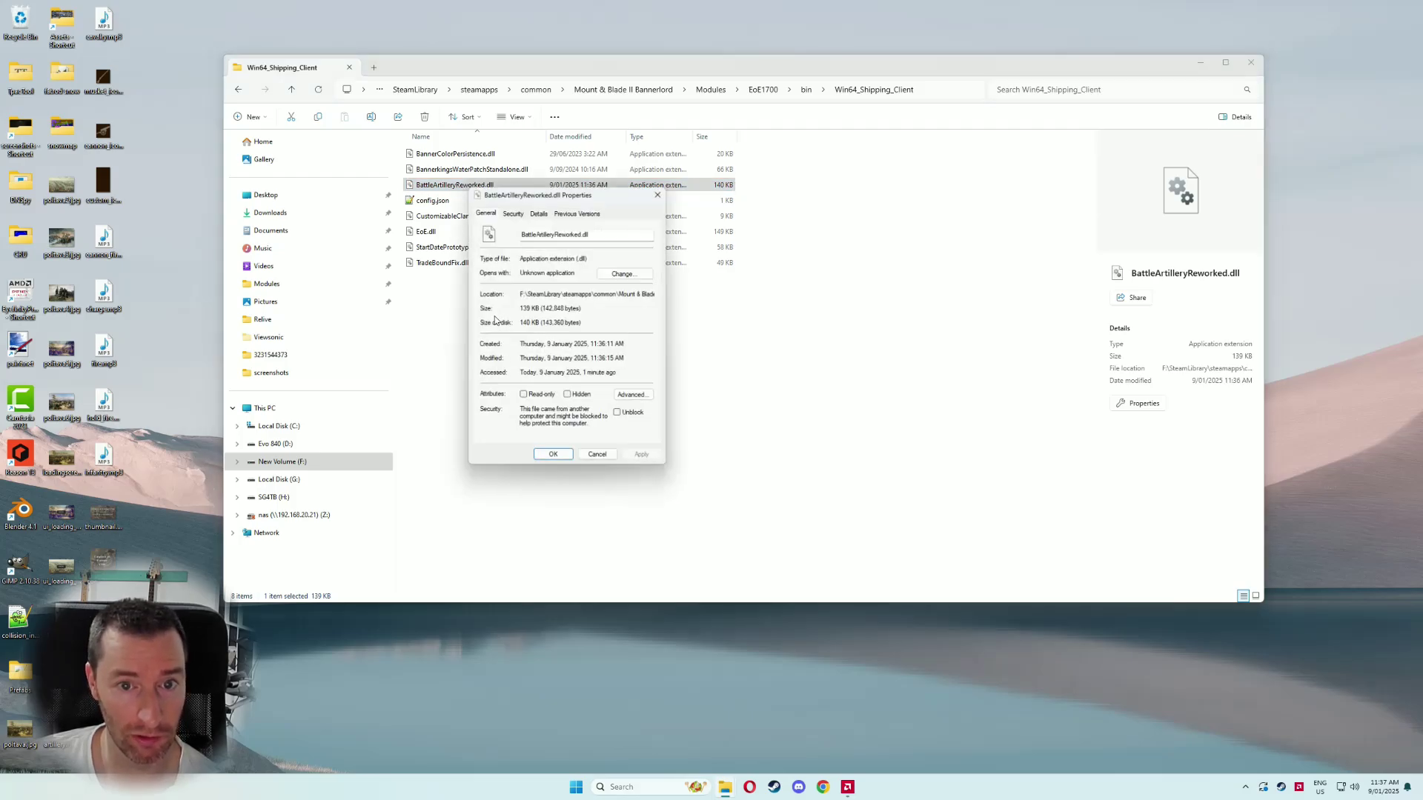
click(619, 414)
click(643, 456)
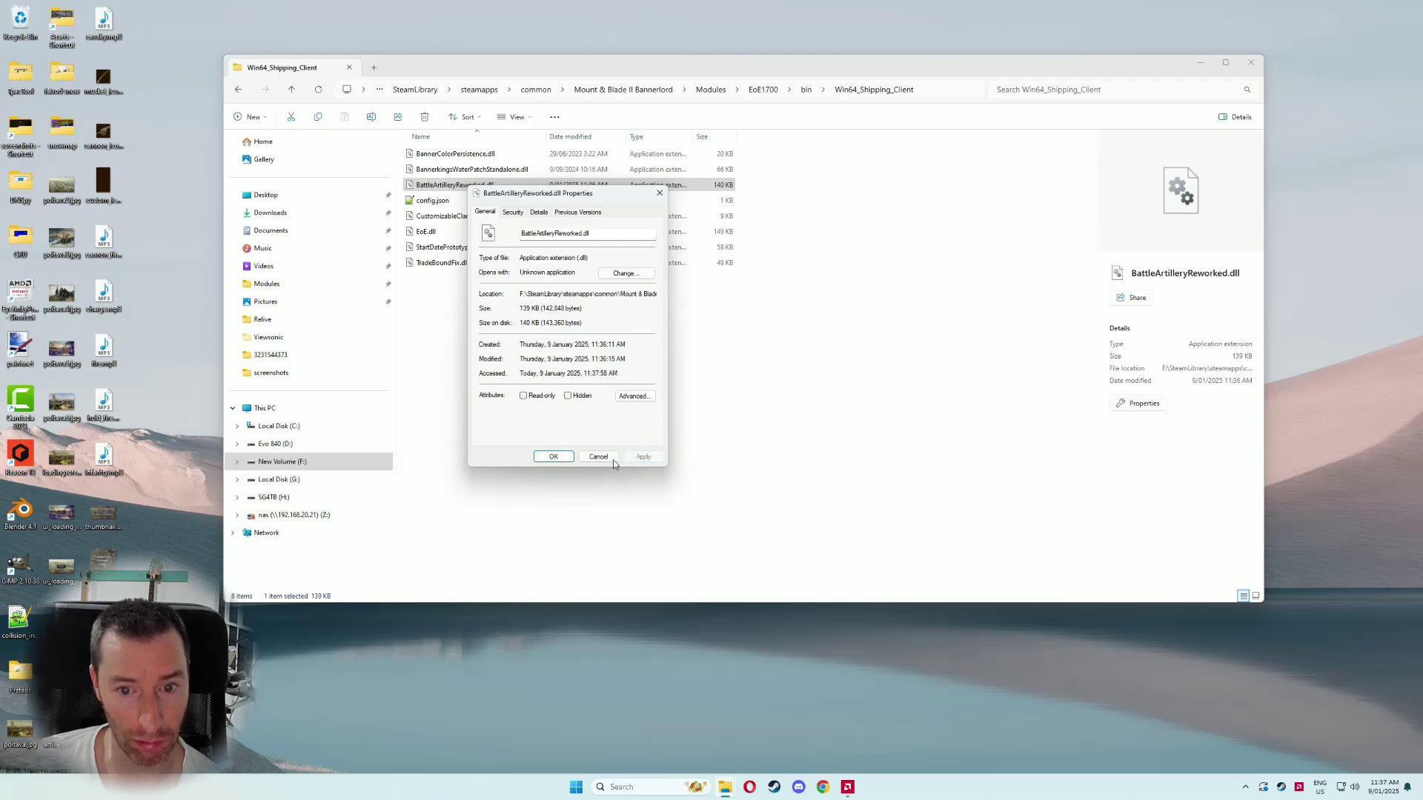
click(553, 457)
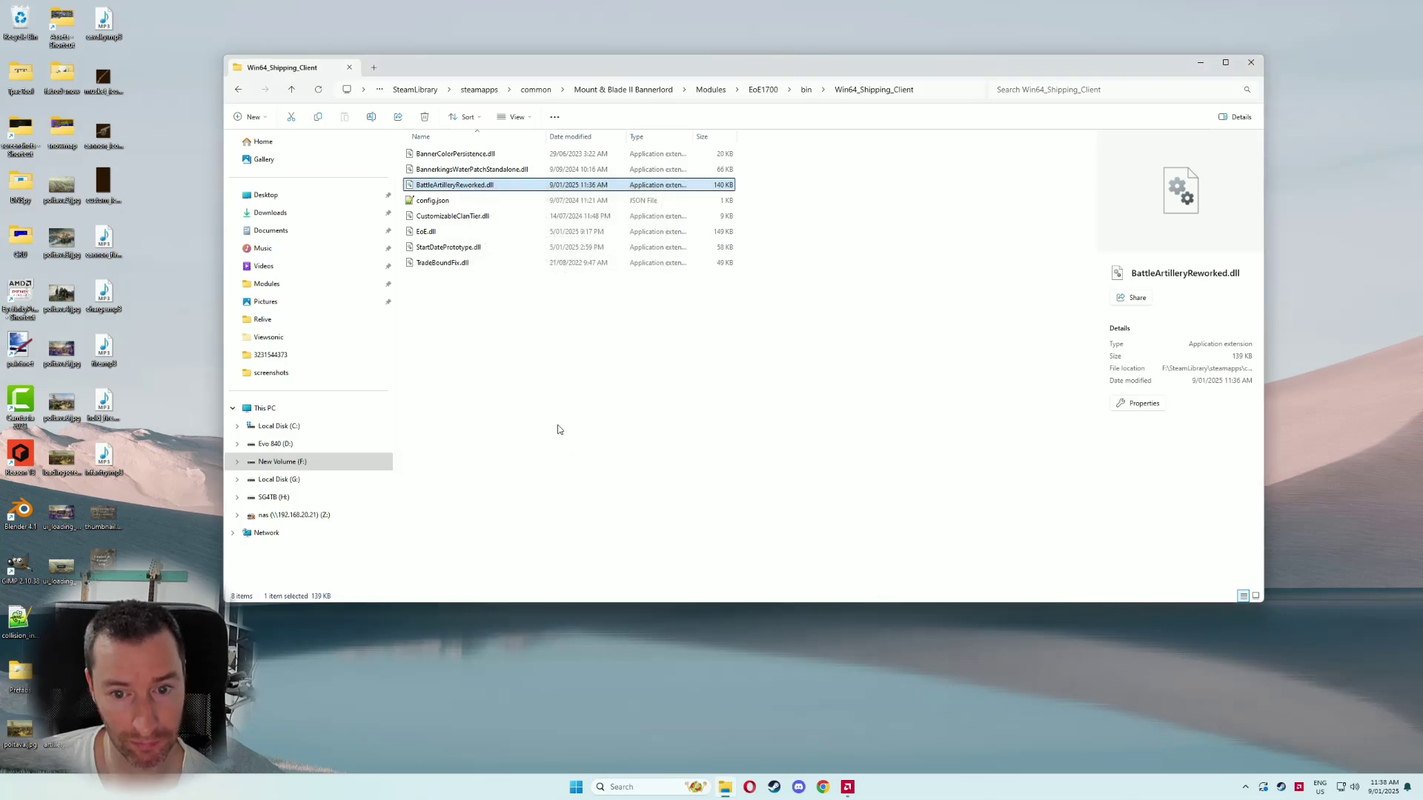
click(1250, 63)
- Launch Bannerlord from the Steam tray with mods, accepting the Harmony warning and declining safe mode
right_click(1280, 787)
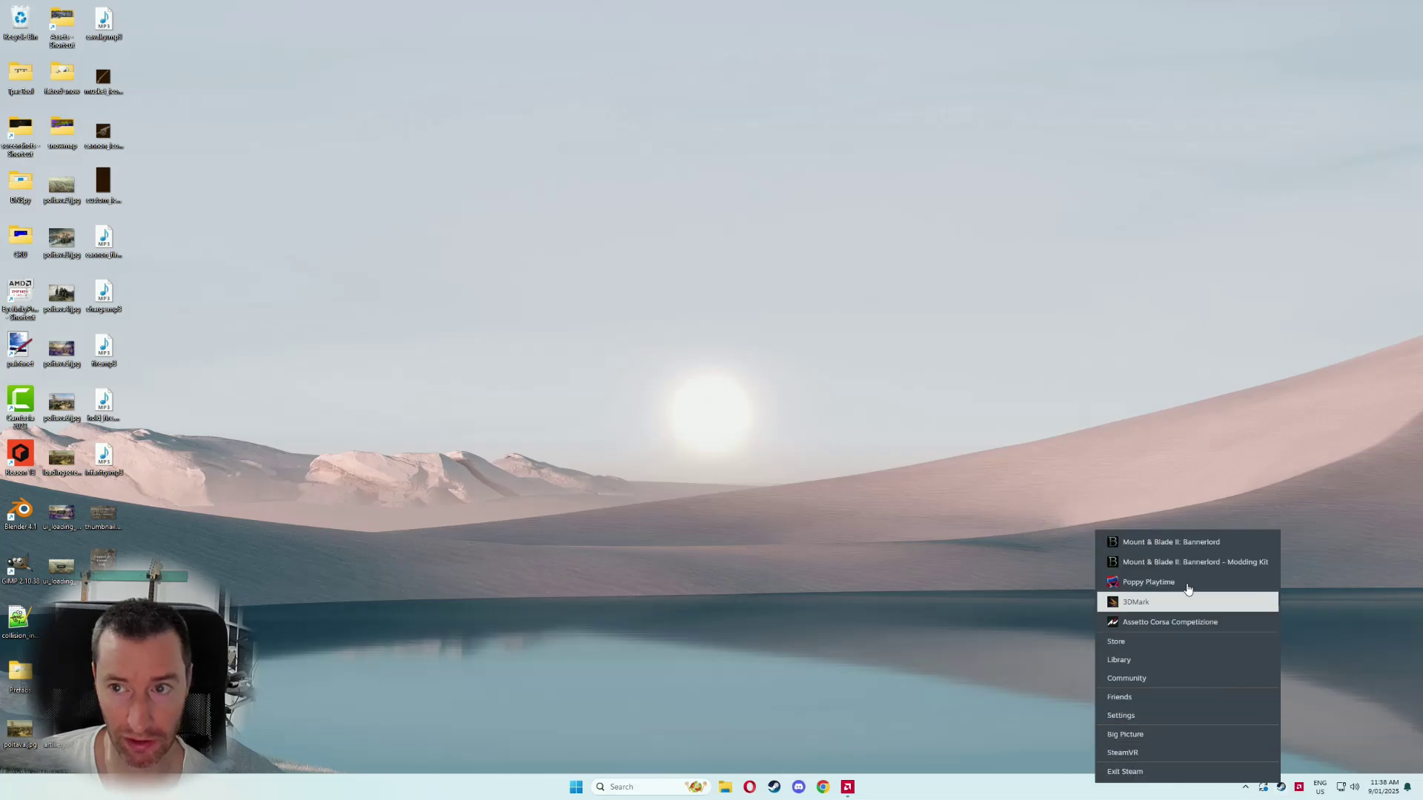
click(1175, 548)
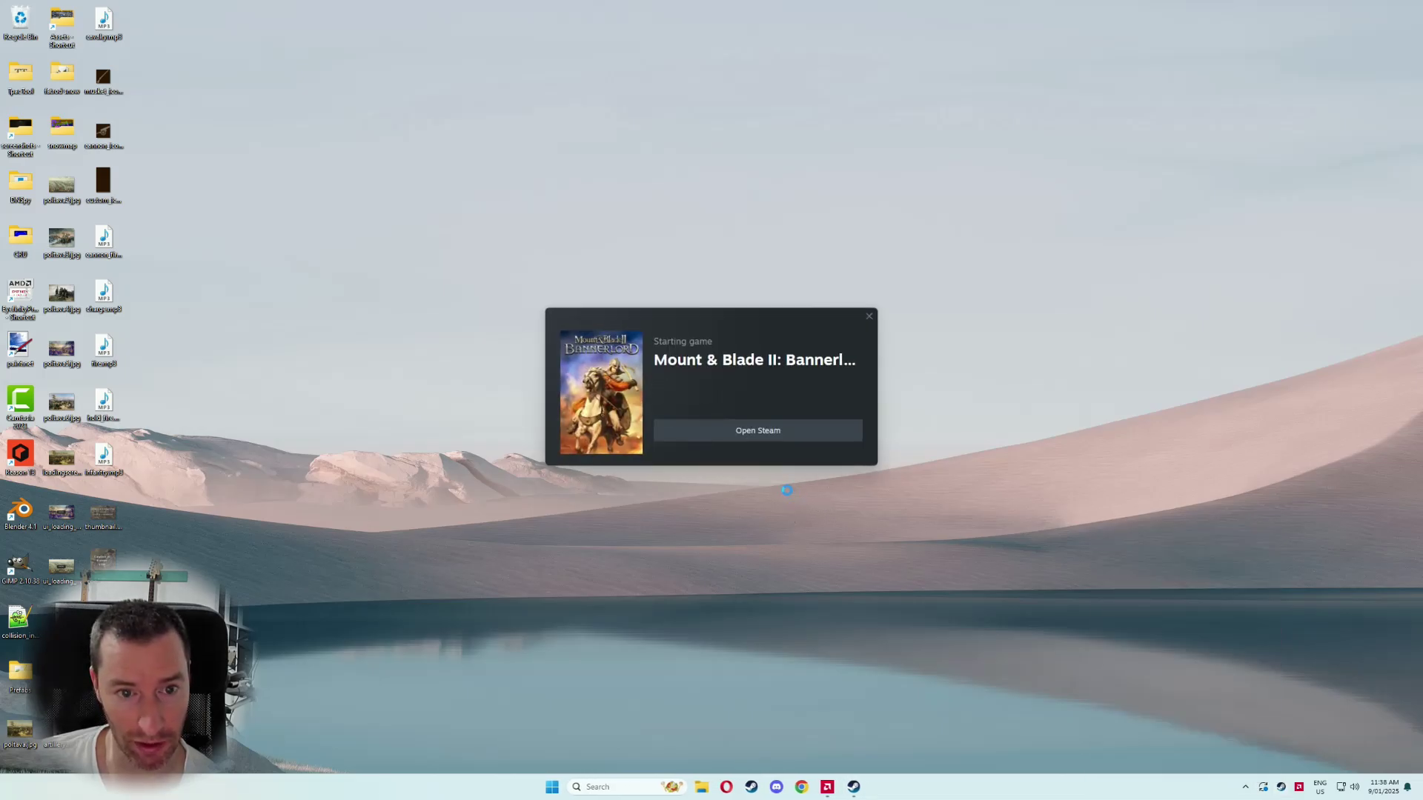
click(549, 546)
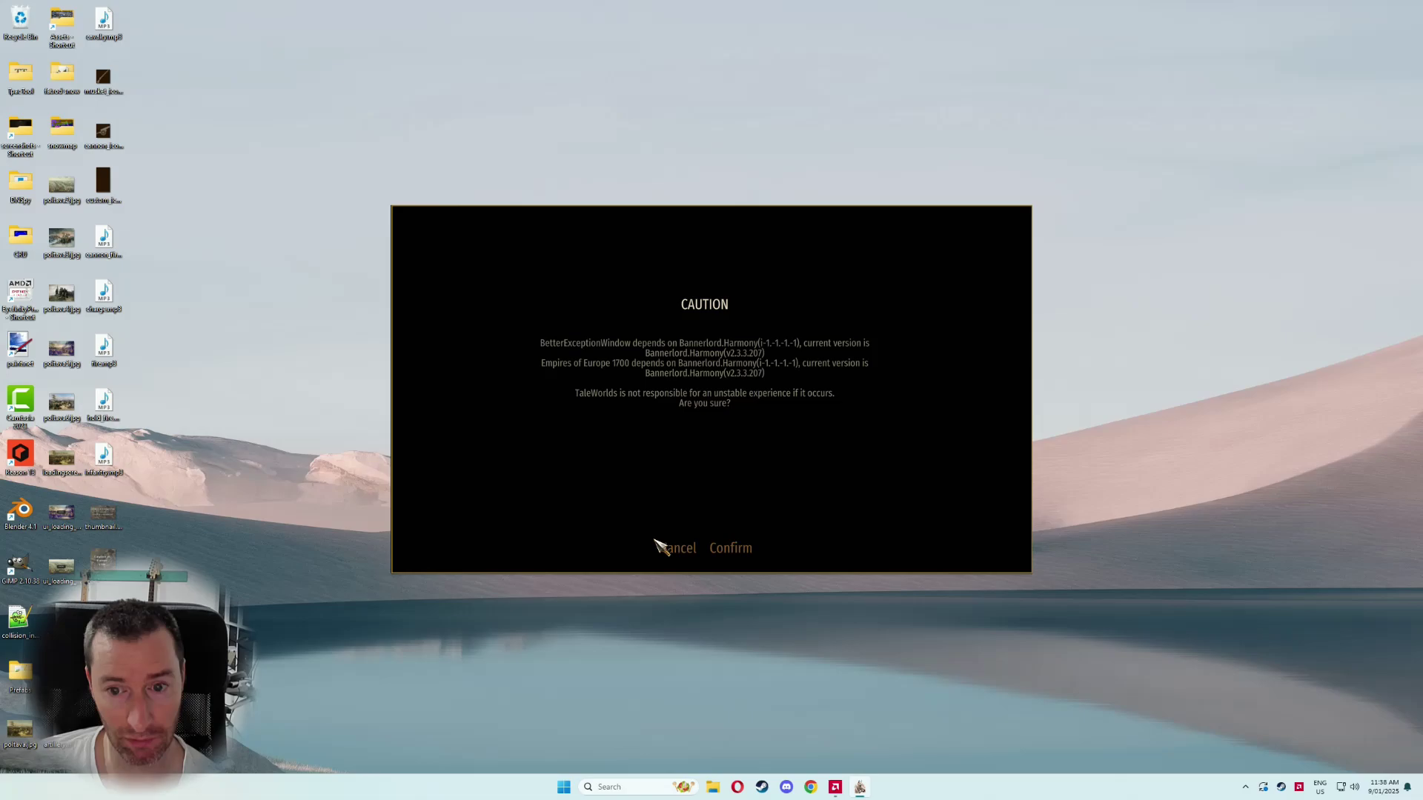
click(729, 549)
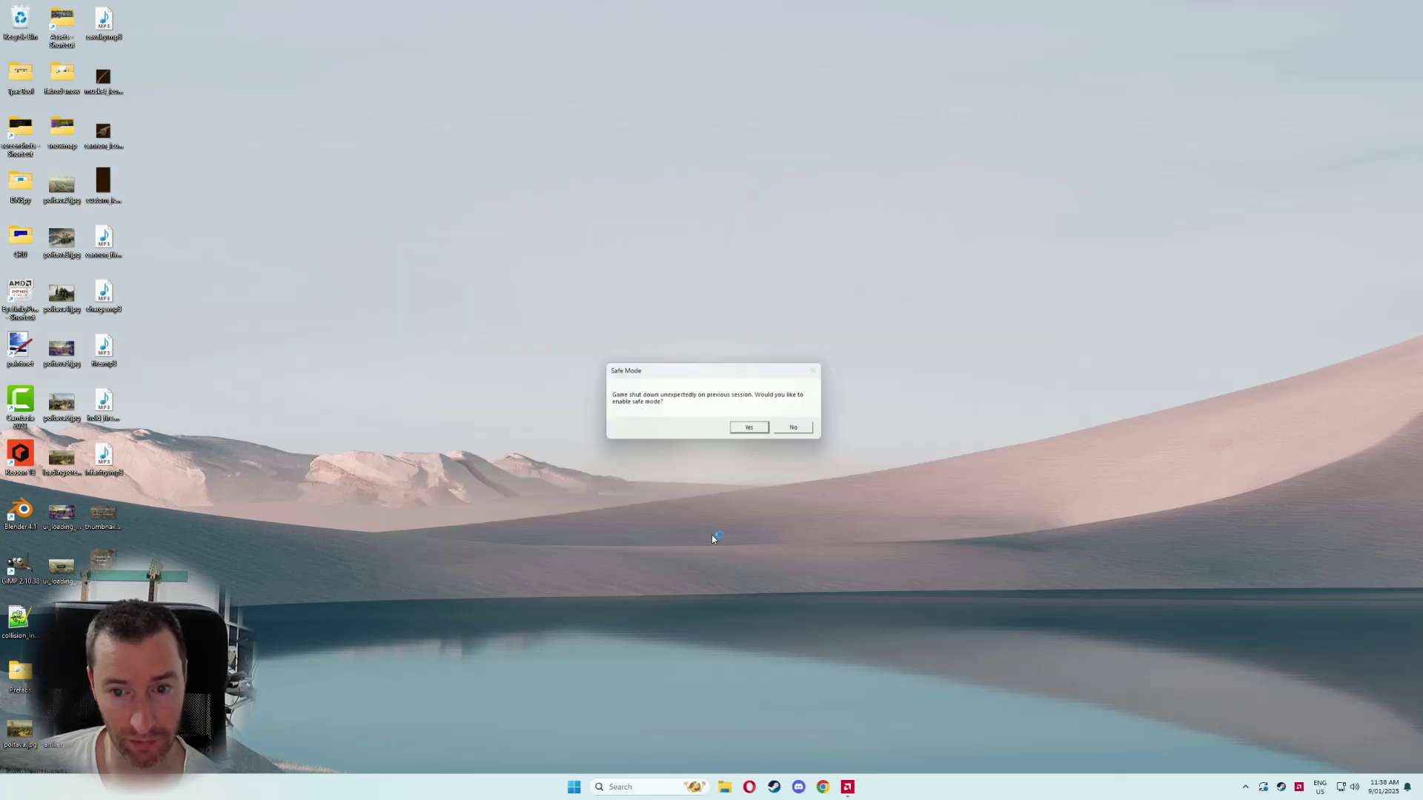
click(782, 432)
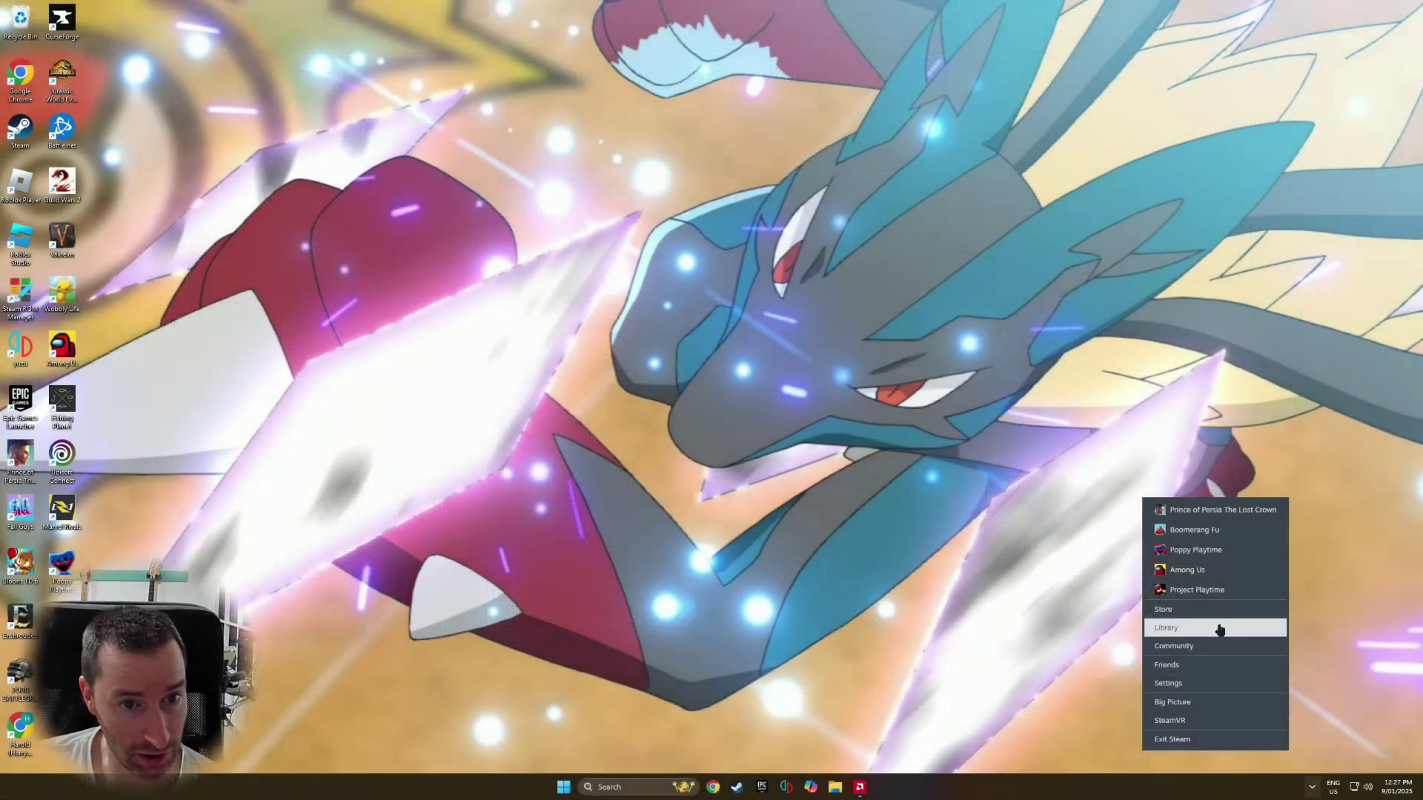
- Open Bannerlord's Steam properties from the library and minimise the main Steam window
click(1222, 627)
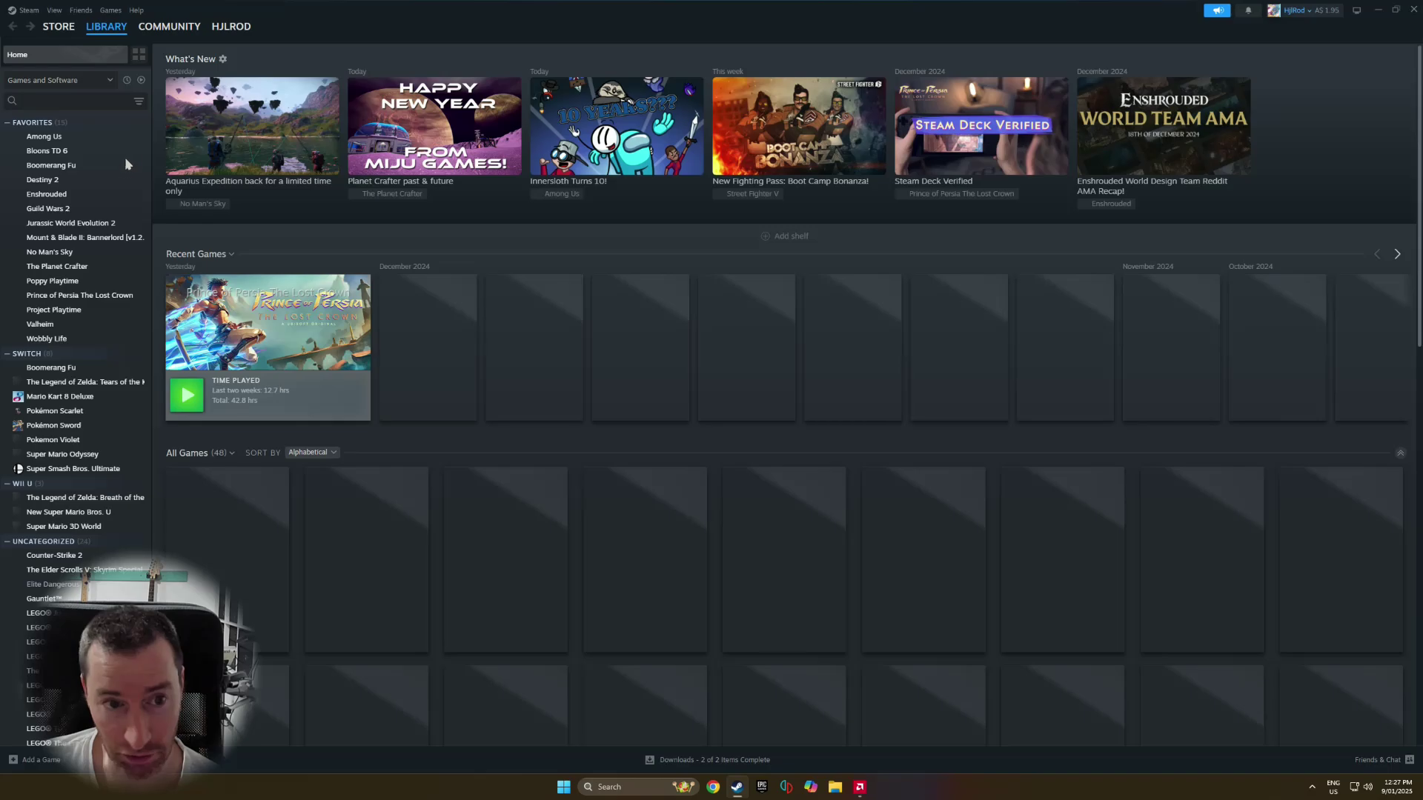
click(75, 237)
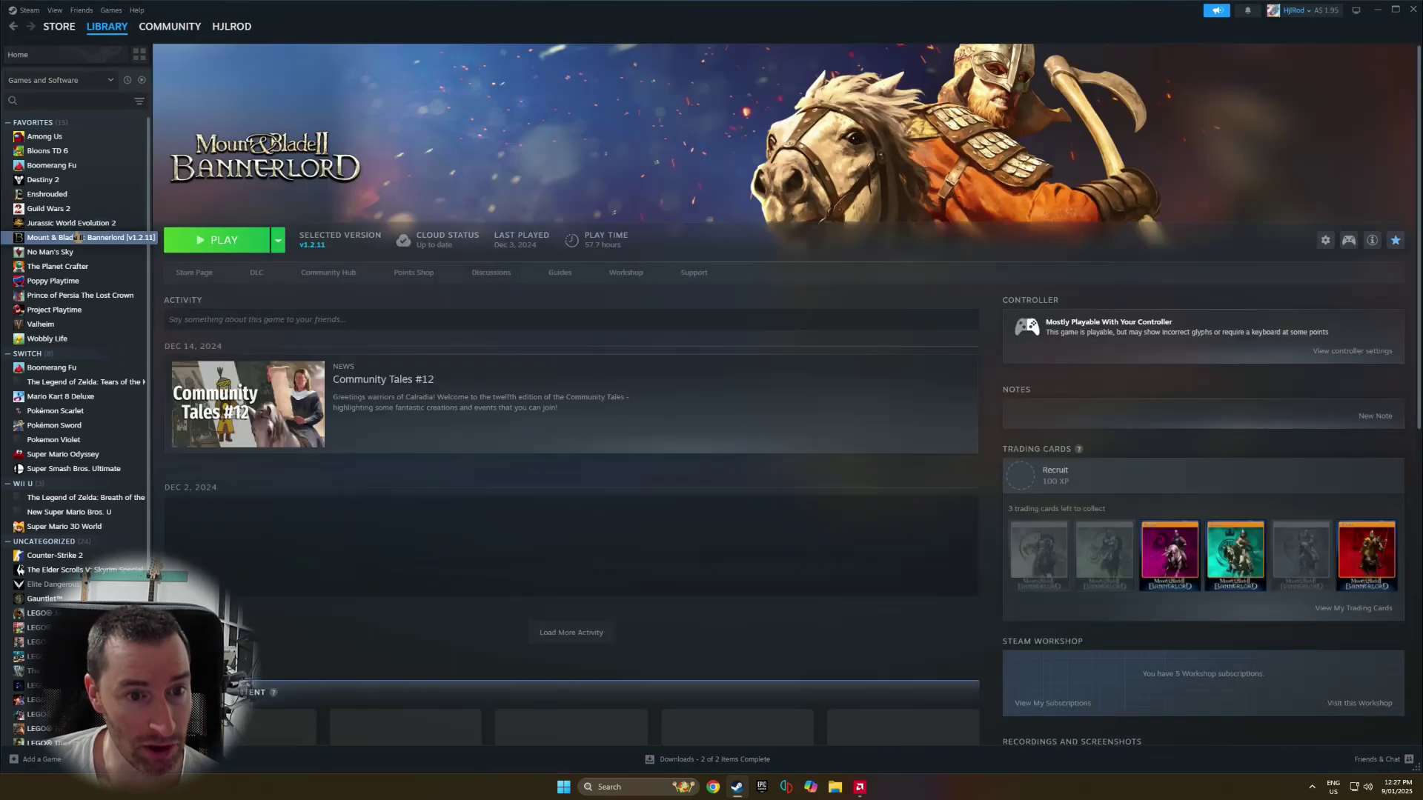
right_click(85, 236)
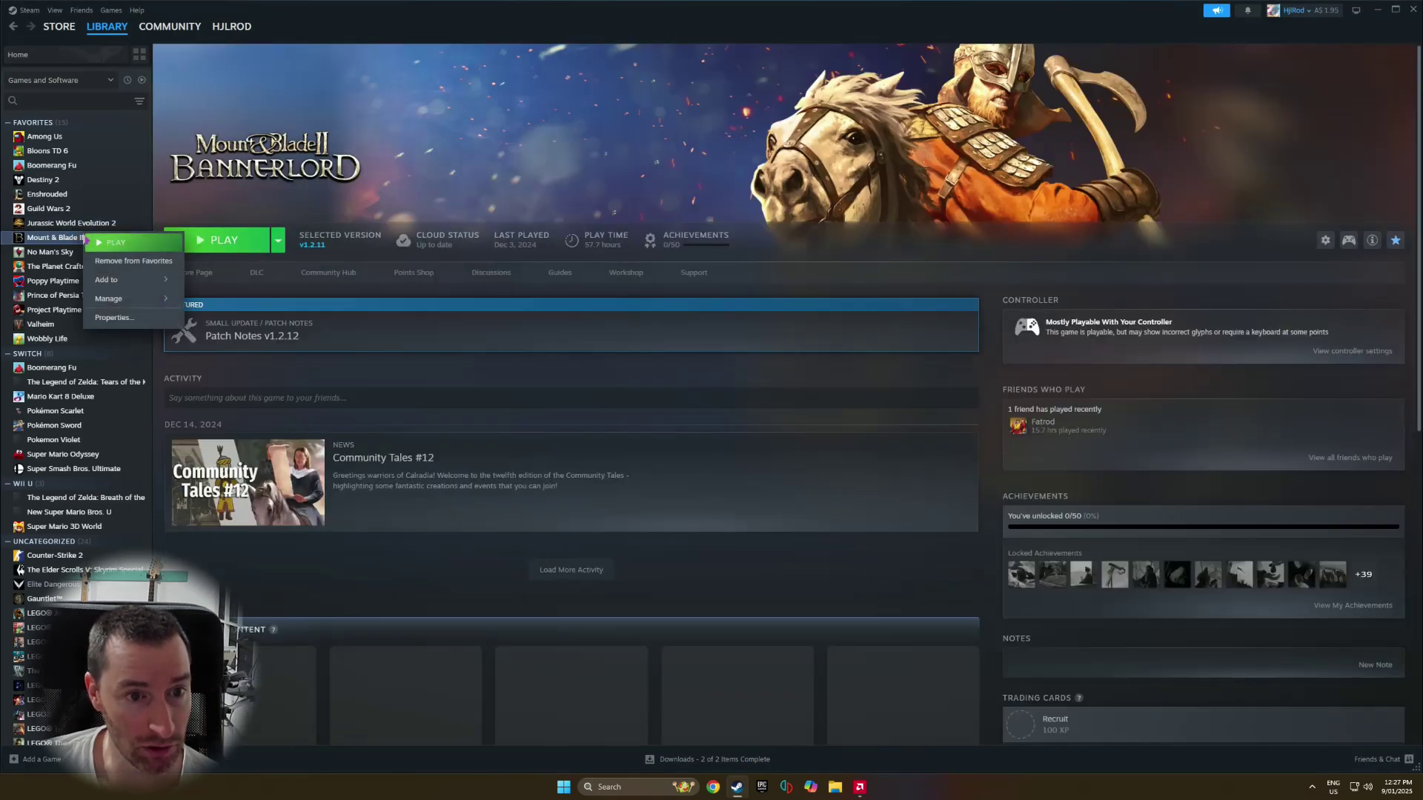
click(112, 317)
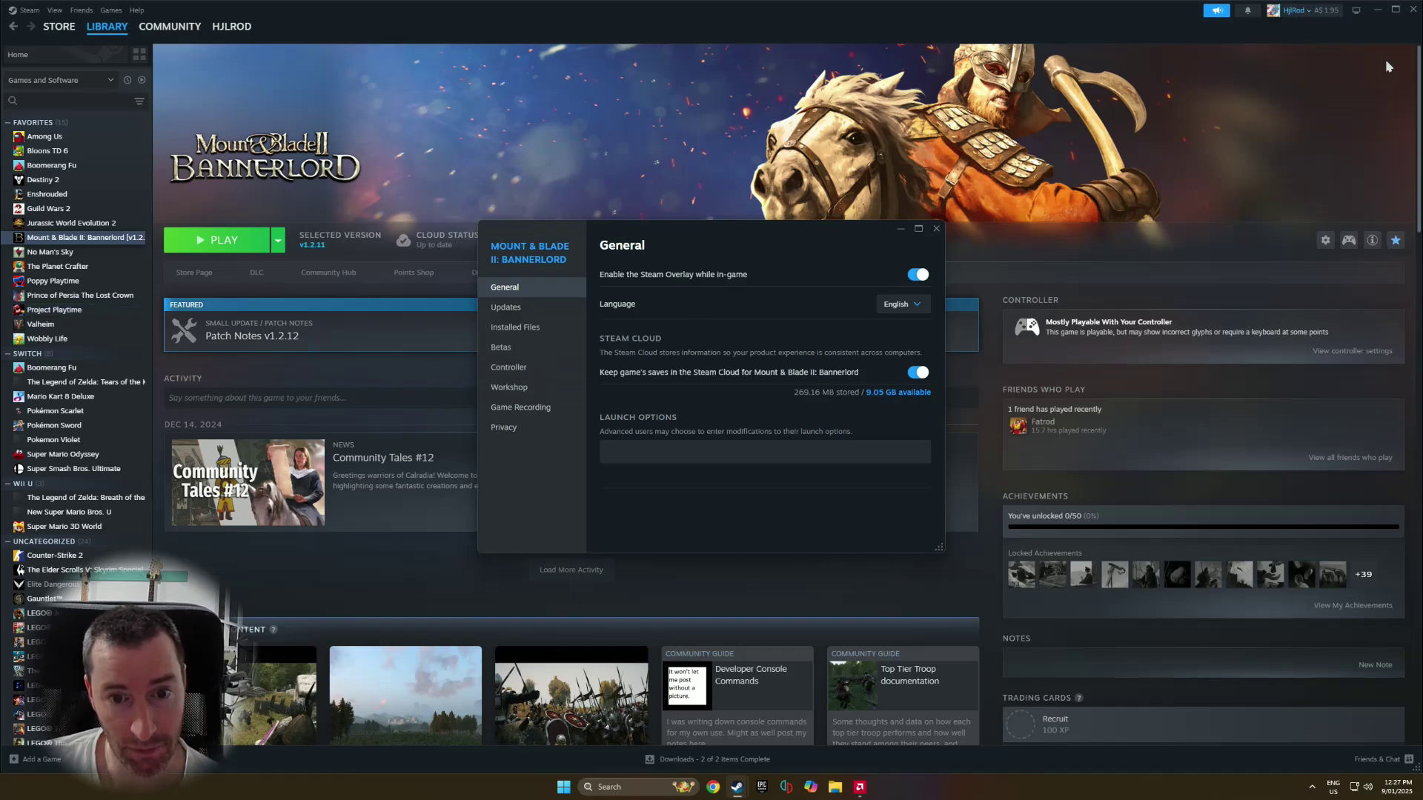
click(1377, 9)
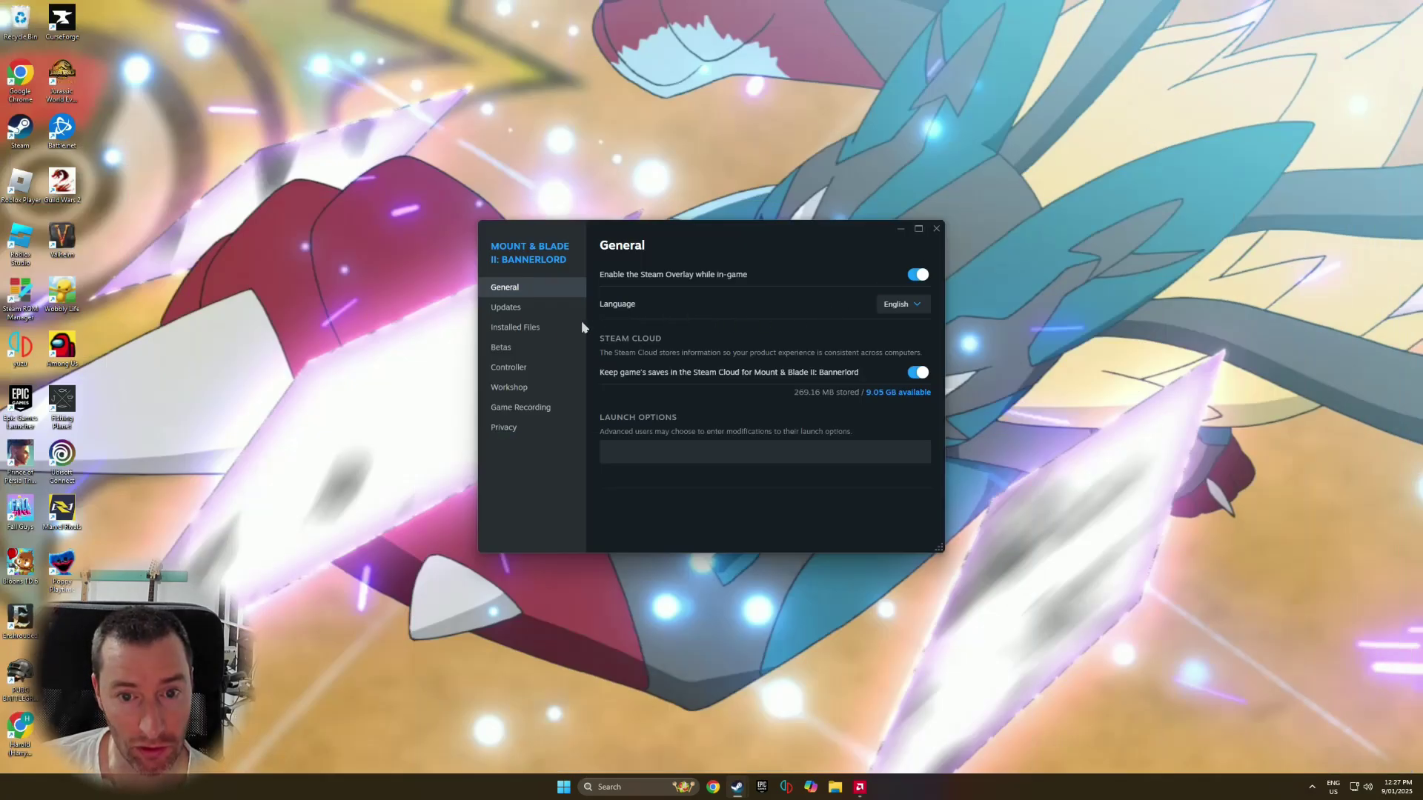
- Check Move install folder under Installed Files, keep Local Drive (C:), cancel the move, and close Properties
click(546, 336)
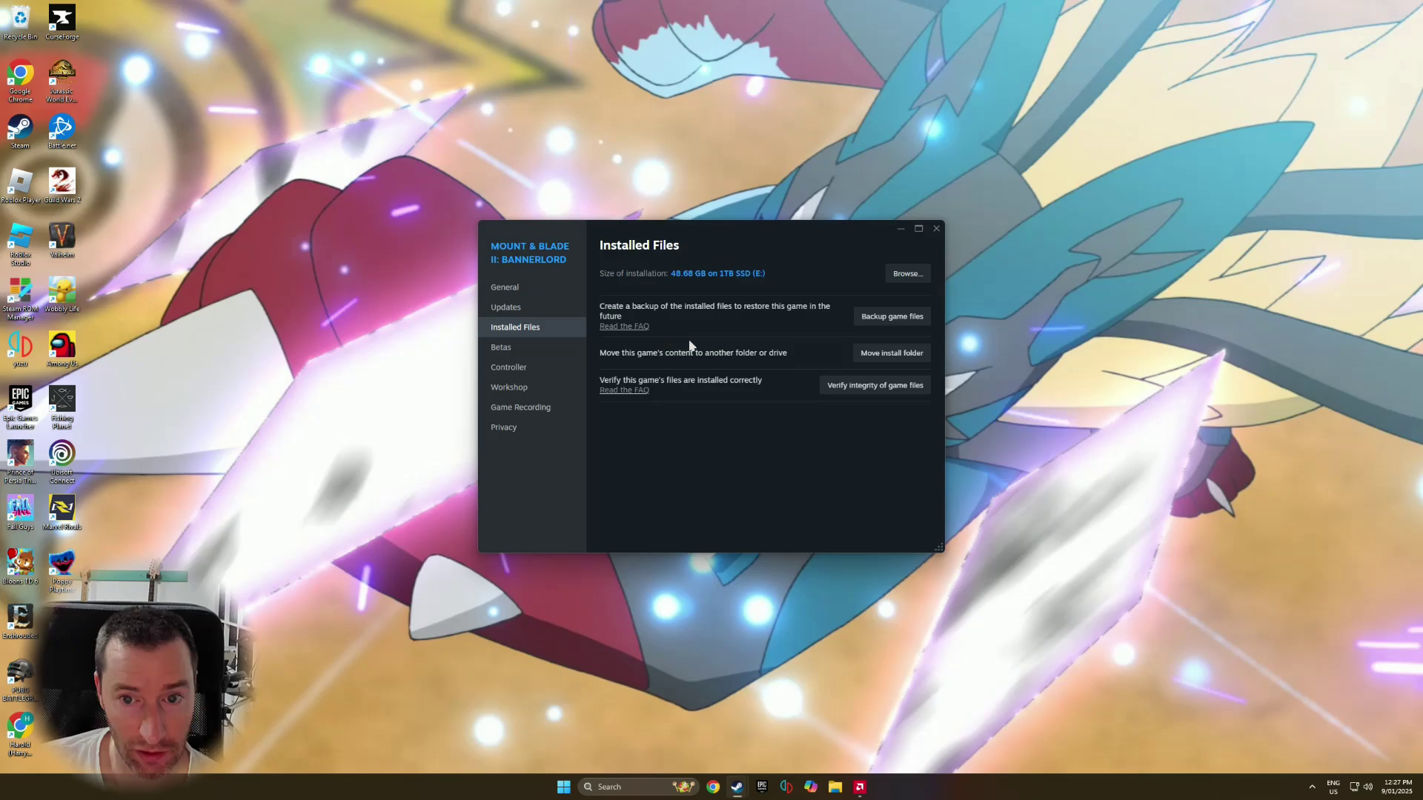
click(886, 356)
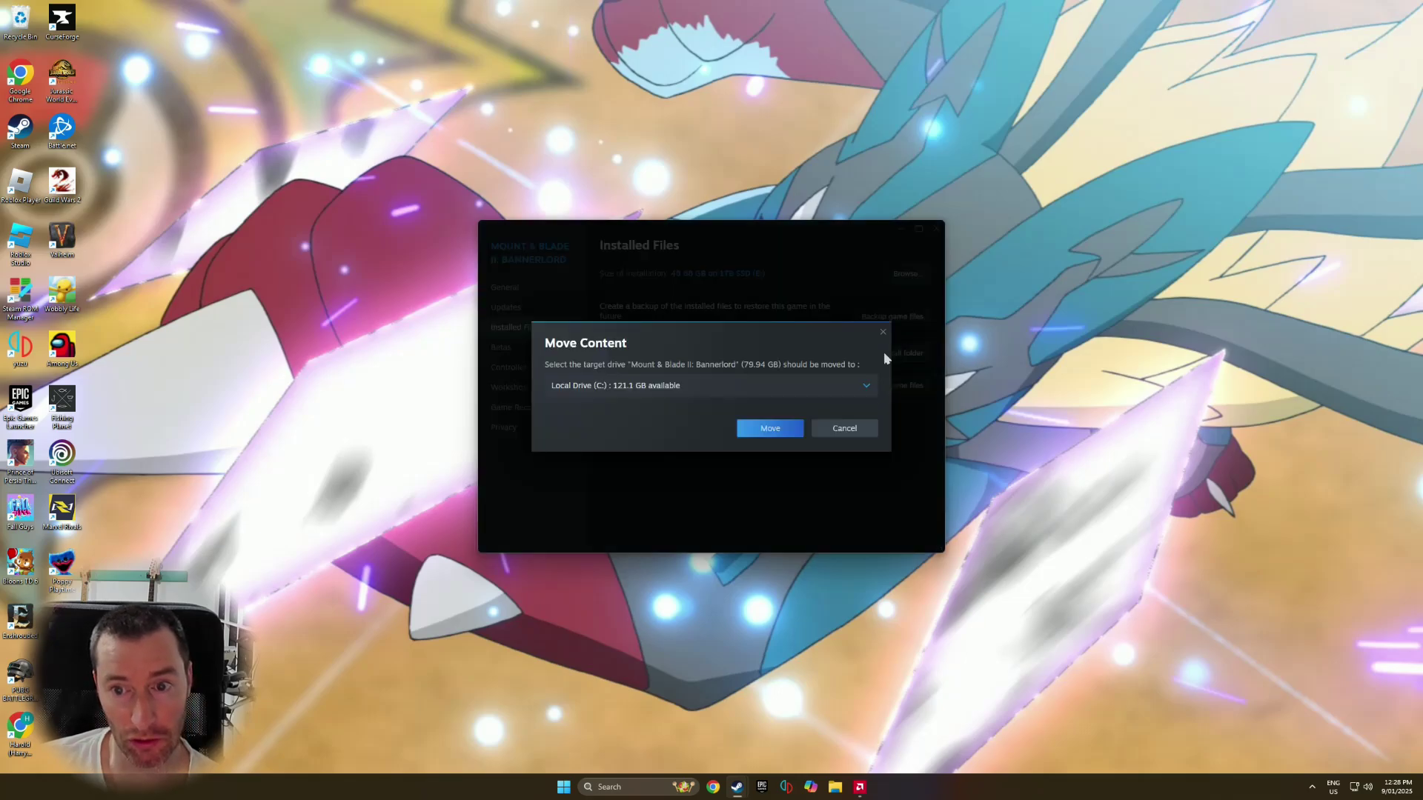
click(744, 386)
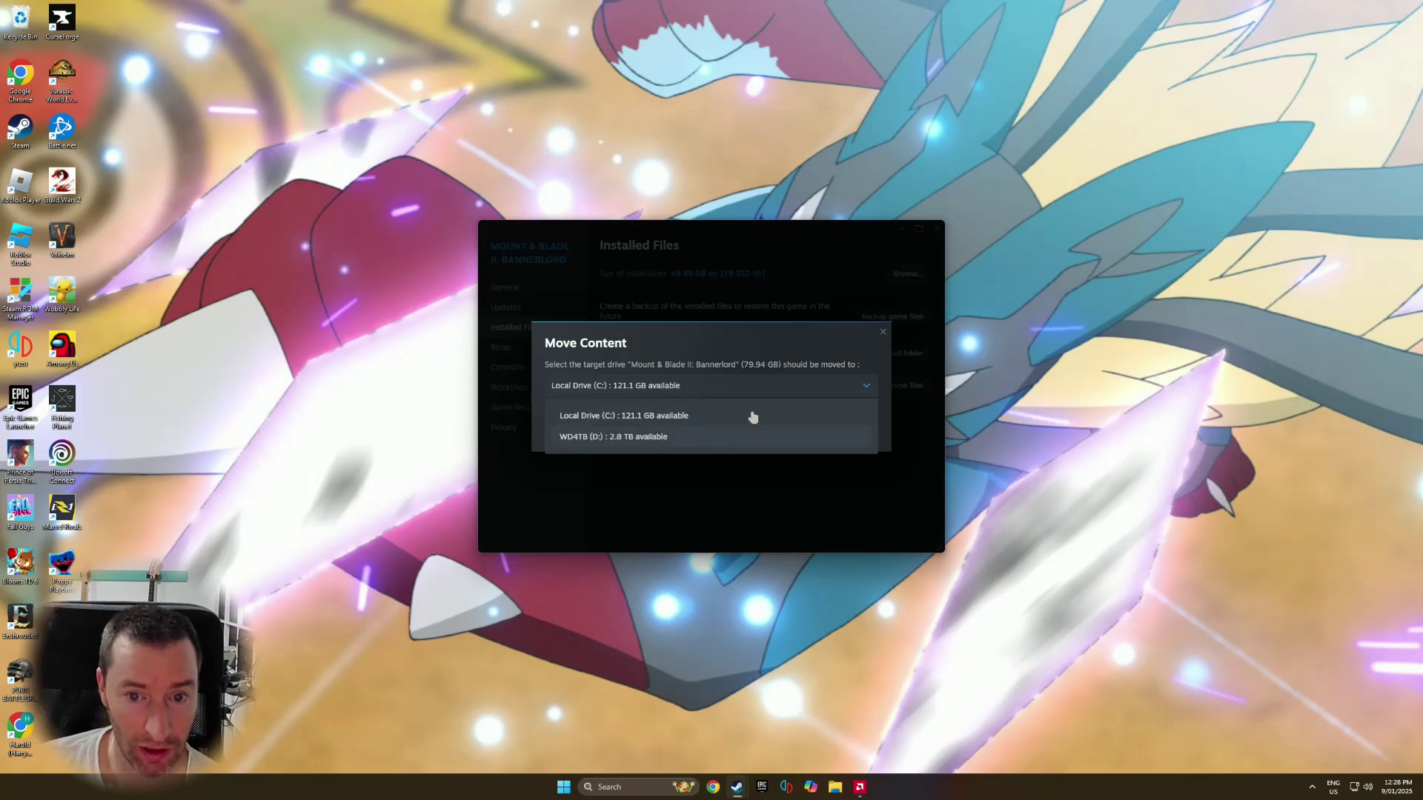
click(883, 334)
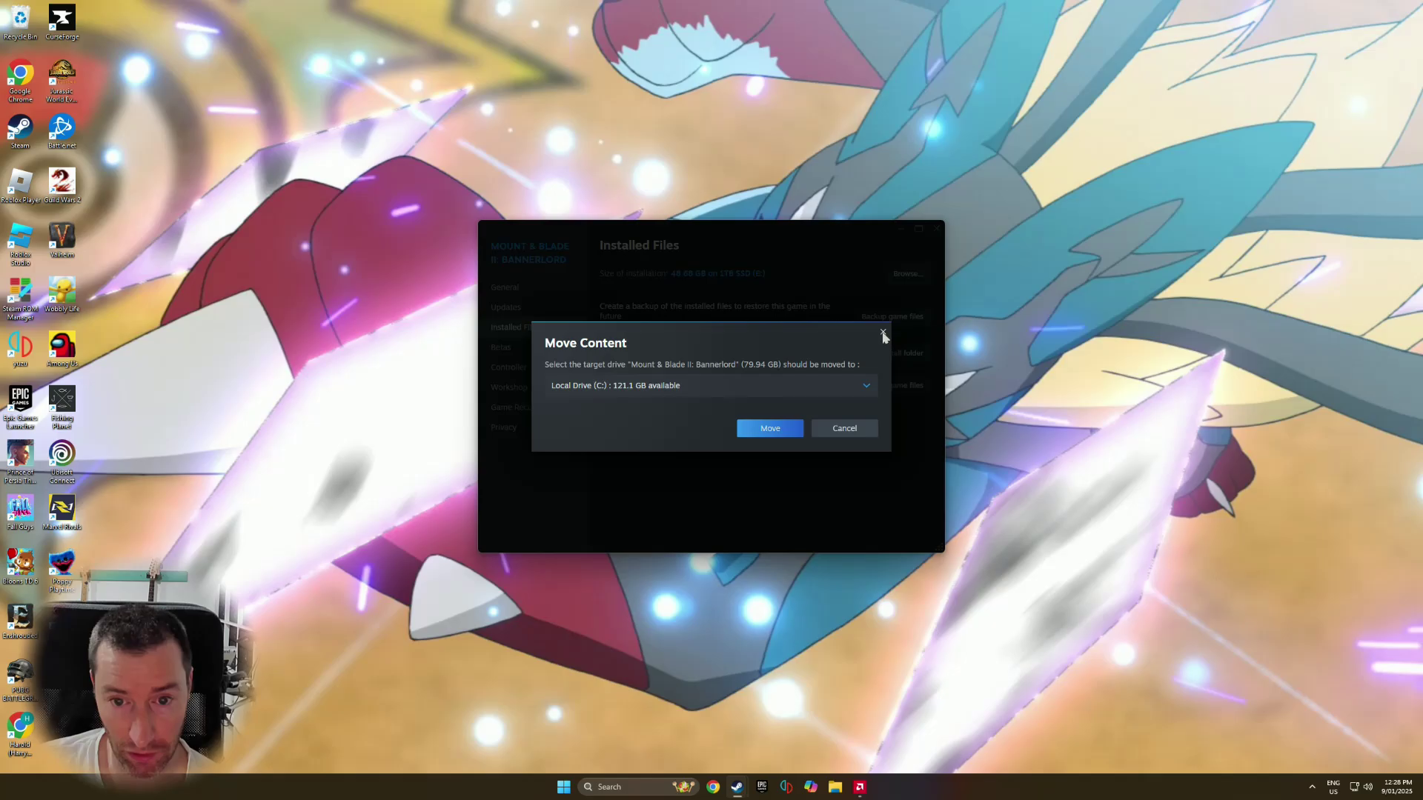
click(883, 334)
click(936, 228)
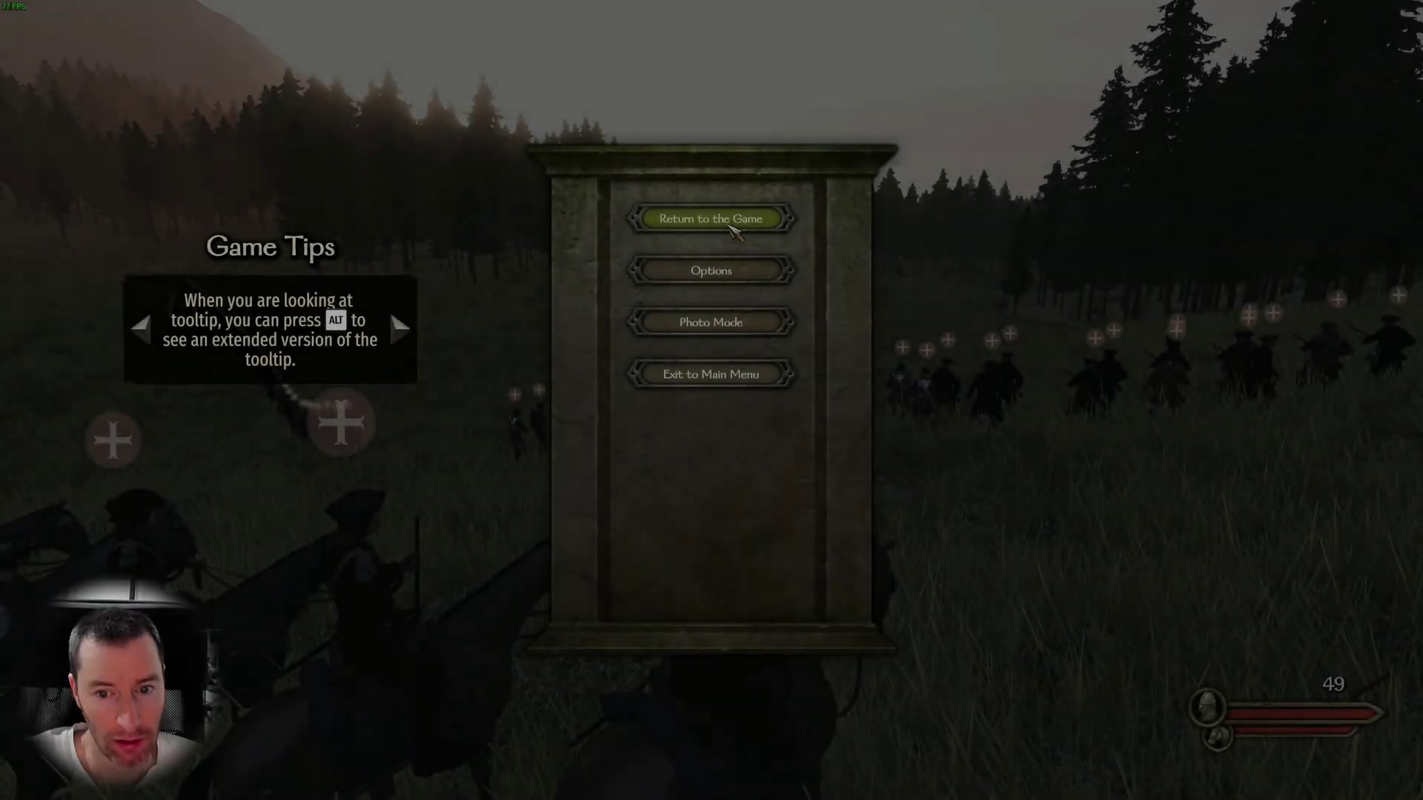
- Resume the paused battle and ride forward along the musket infantry line
key(Escape)
key(w)
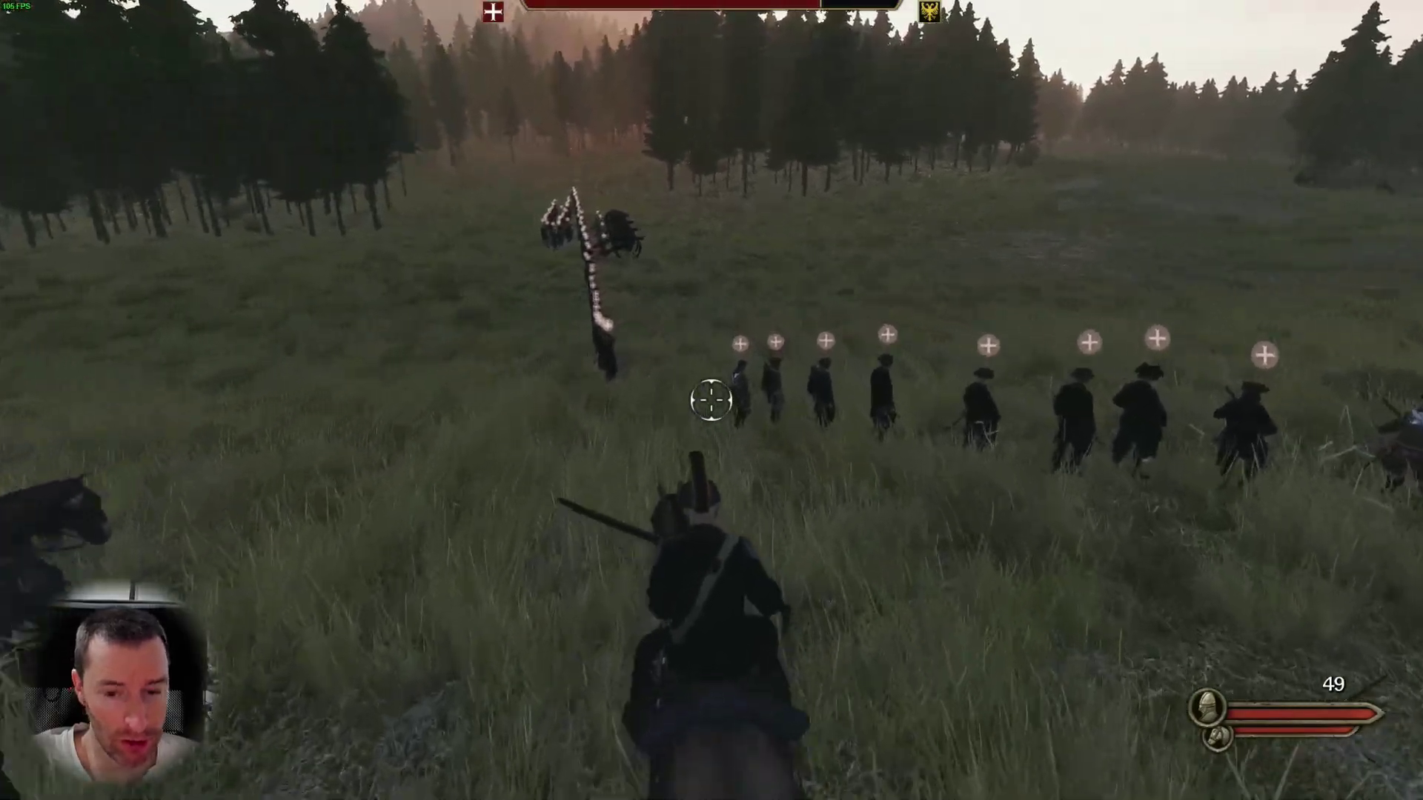
key(a)
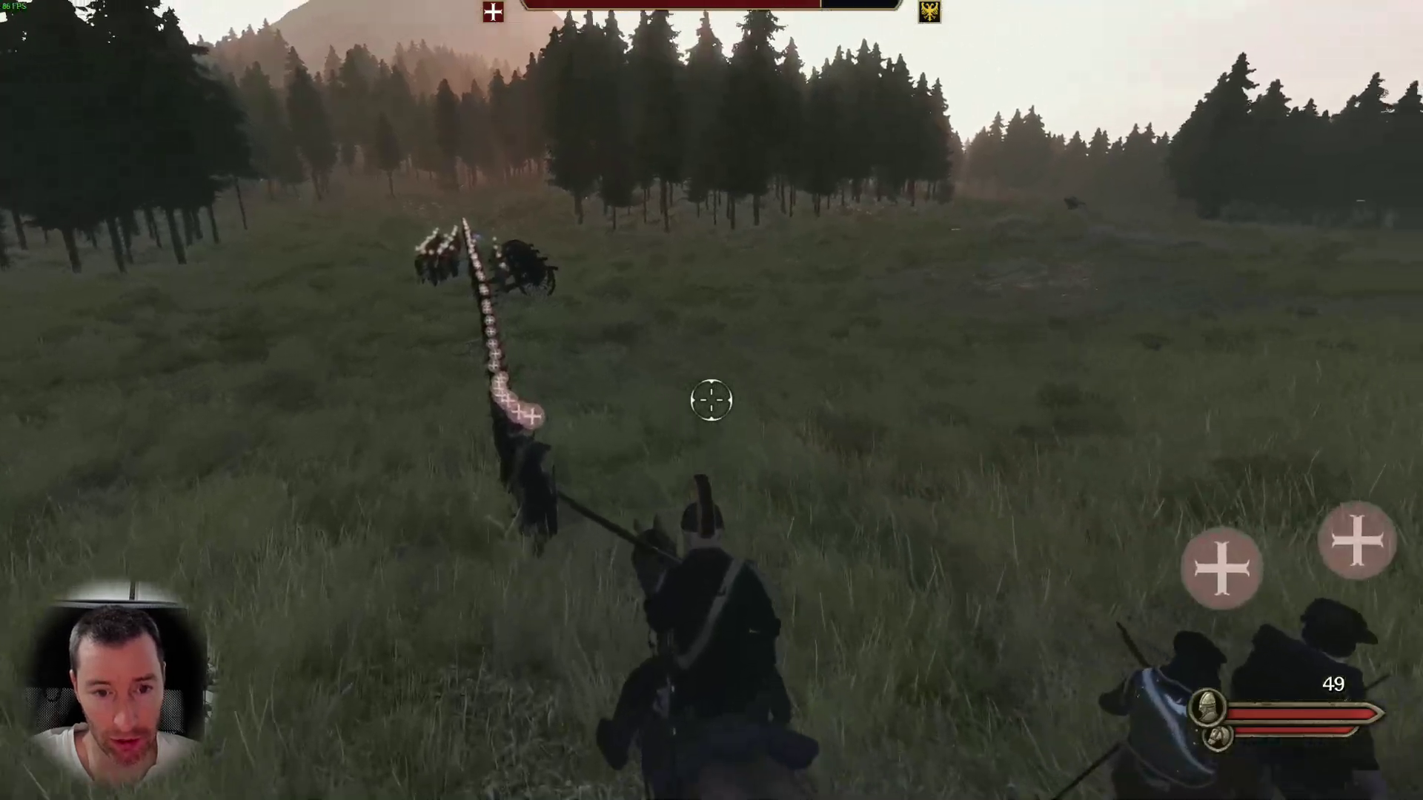
key(d)
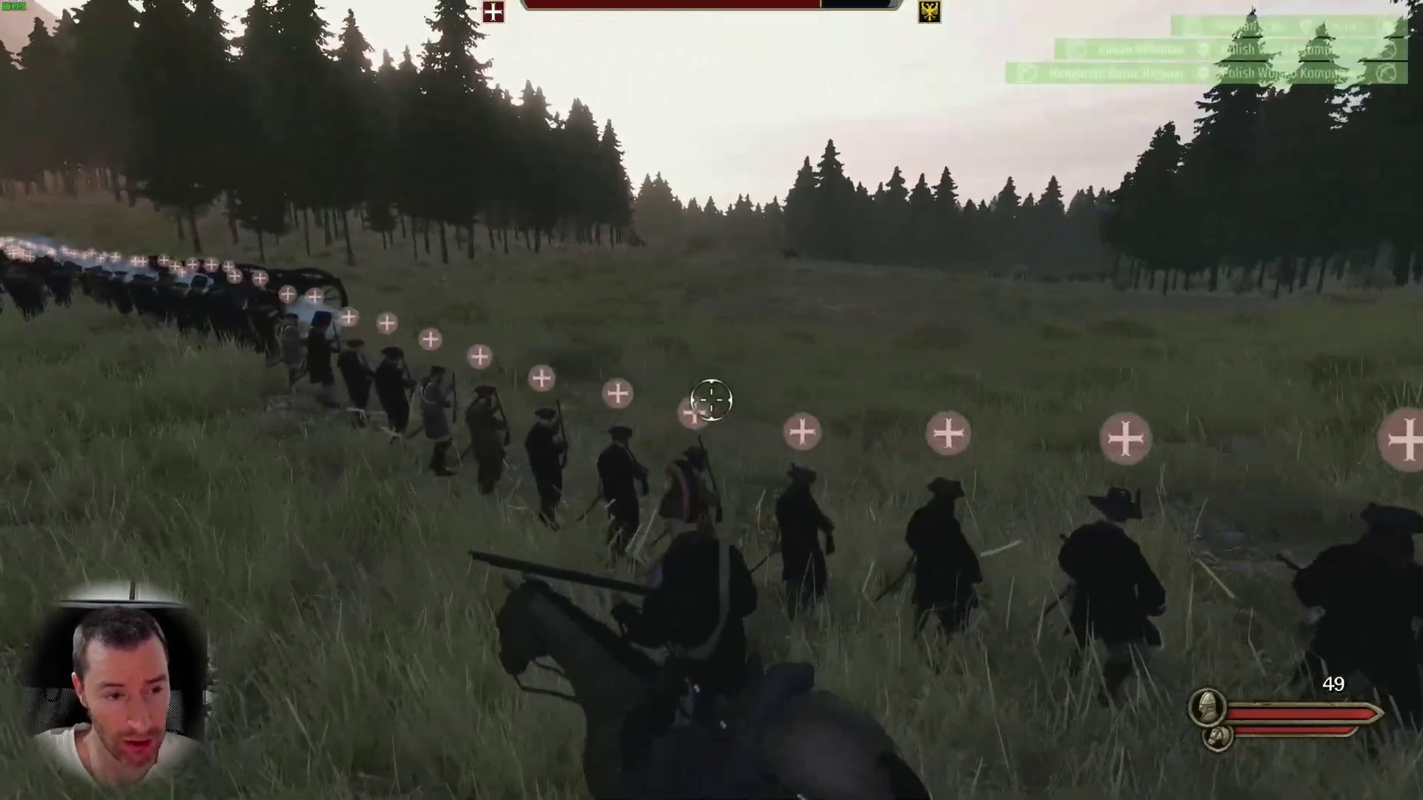
key(w)
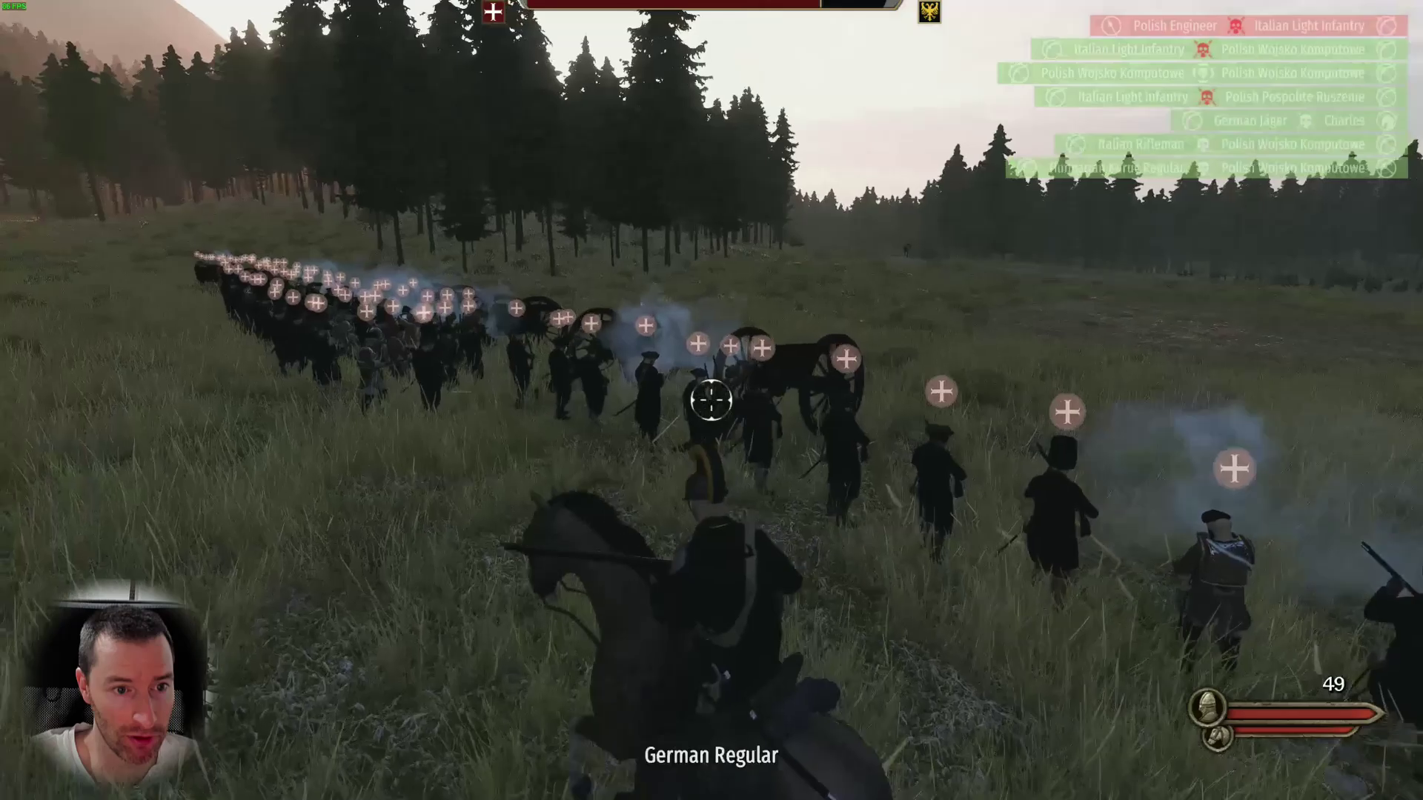